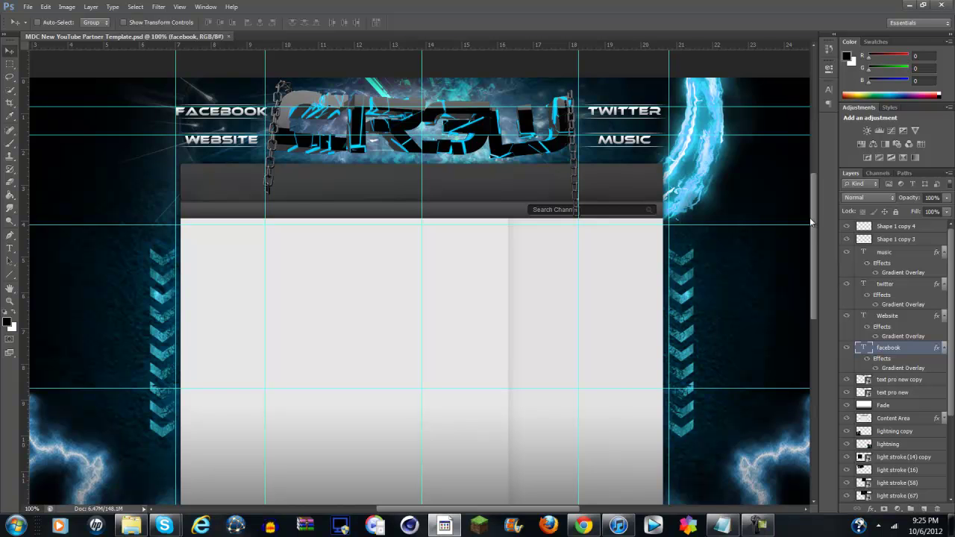
mouse_move(812, 226)
mouse_down()
mouse_move(812, 193)
mouse_move(823, 308)
mouse_move(824, 216)
mouse_move(830, 225)
mouse_up()
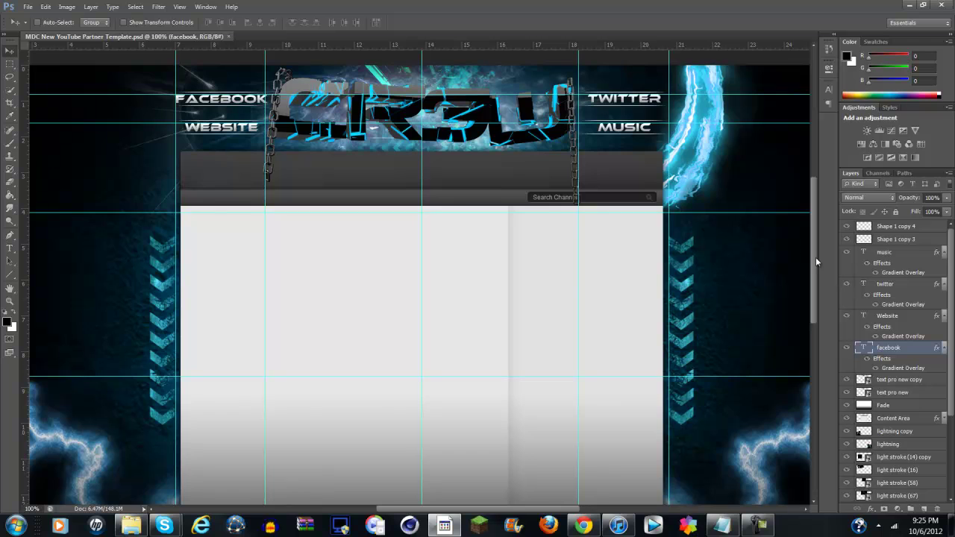
mouse_move(814, 259)
mouse_down()
mouse_move(814, 328)
mouse_move(816, 260)
mouse_up()
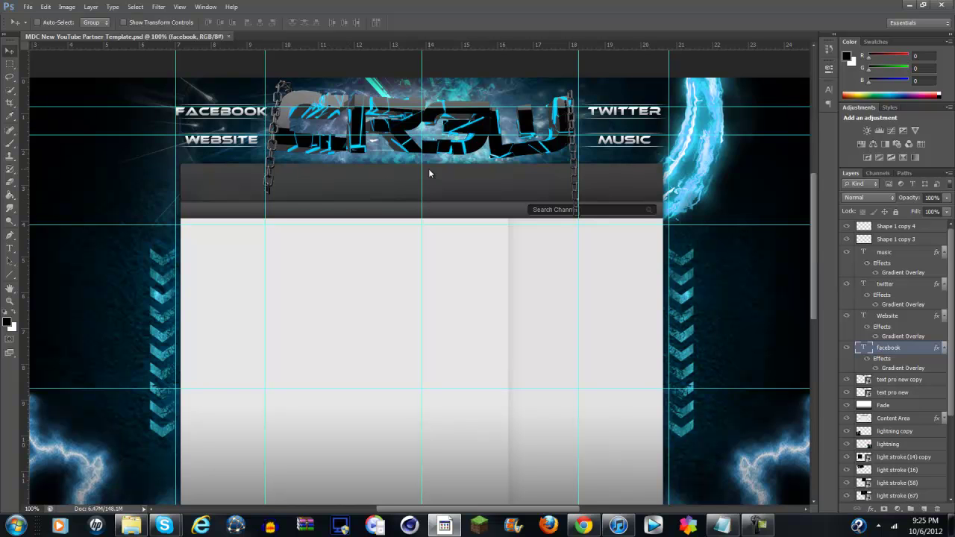
drag(815, 248, 816, 239)
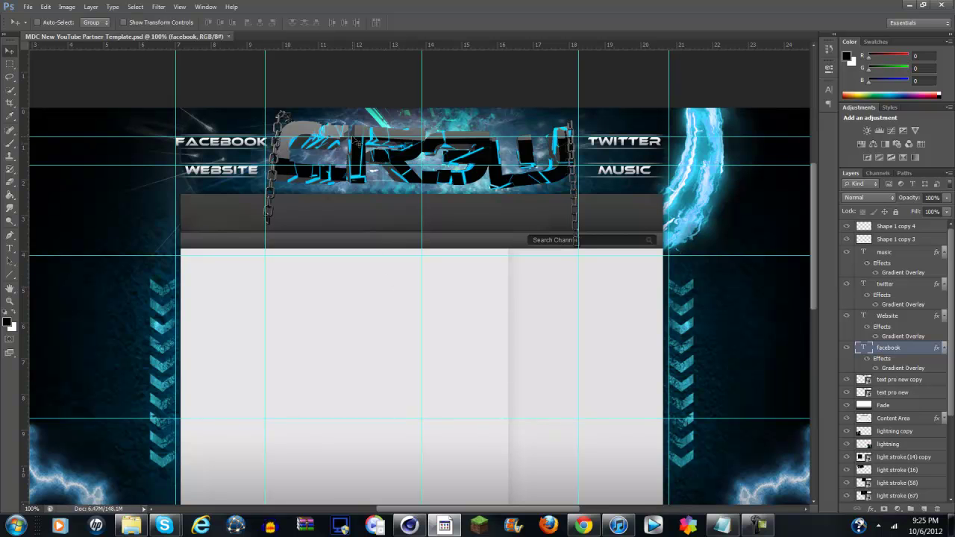
Switch to Cinema 4D, add a MoText object to the empty scene and set its depth to 200
click(409, 526)
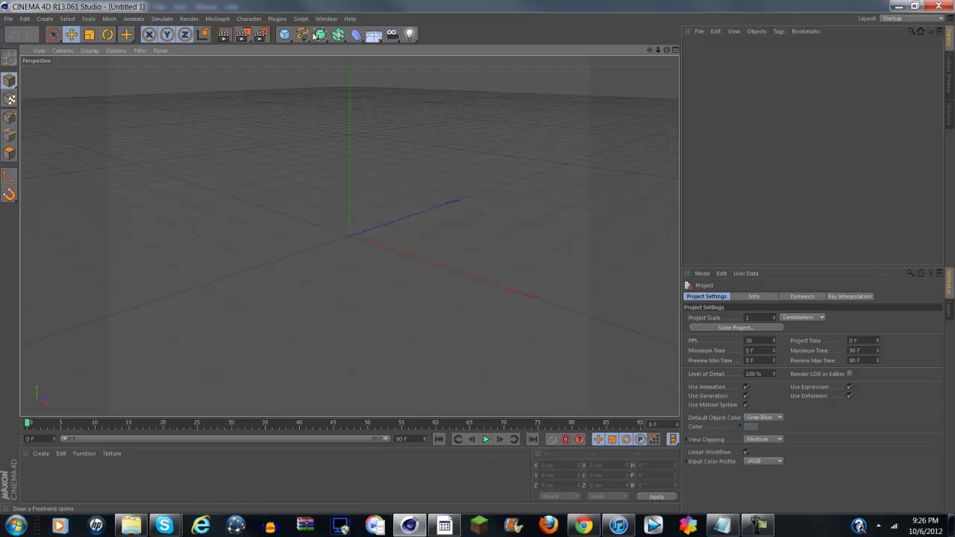
click(226, 19)
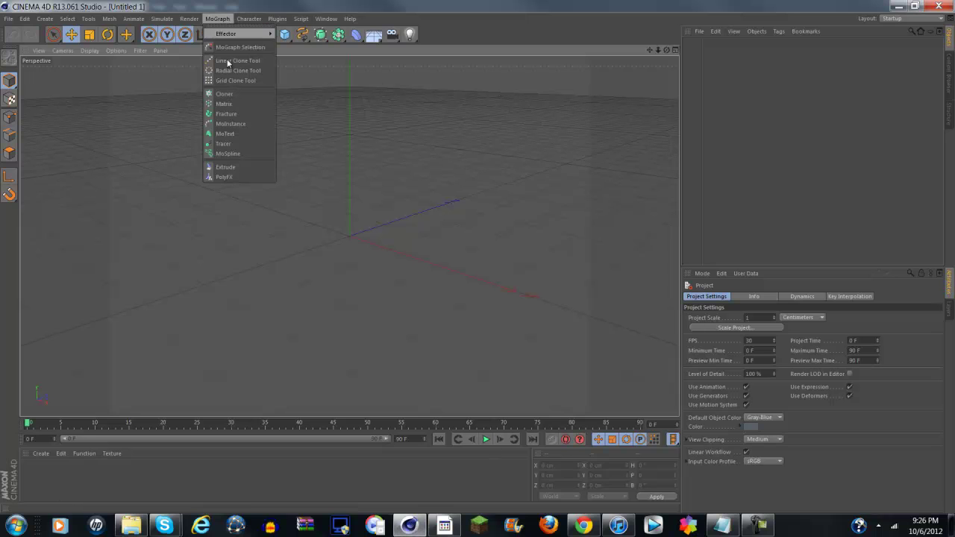
click(235, 133)
drag(653, 49, 691, 139)
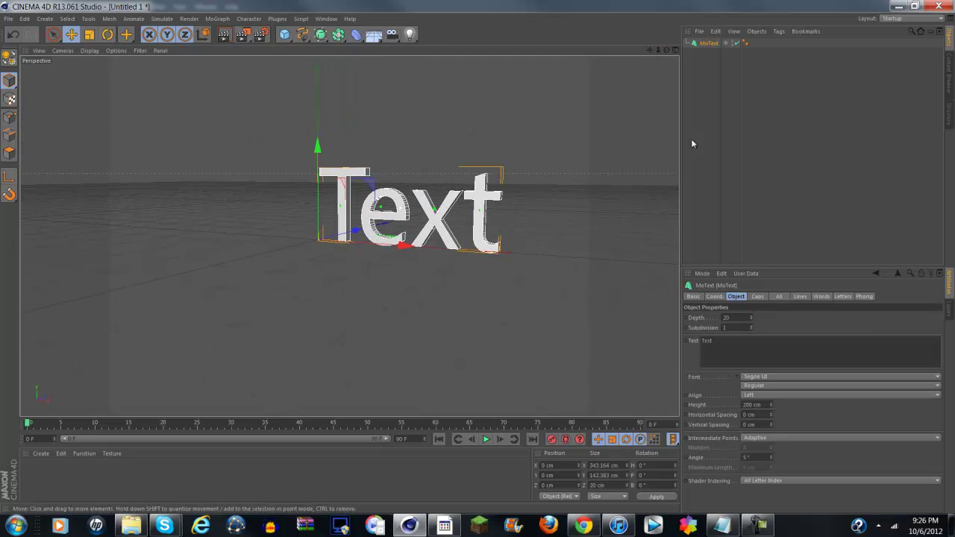
click(728, 318)
text(0)
key(Return)
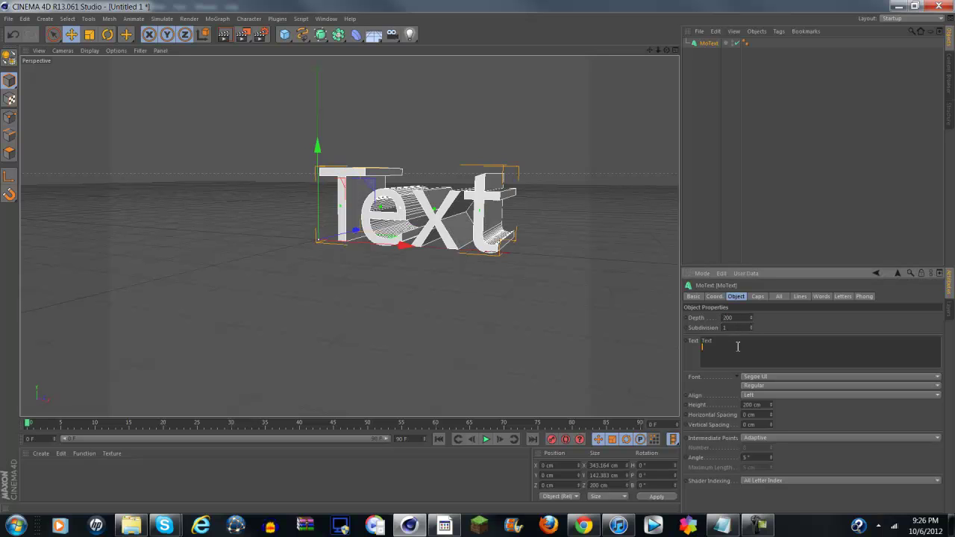
Change the MoText object's wording to "CR3W" and set its font to Xirod
double_click(706, 341)
text(CR)
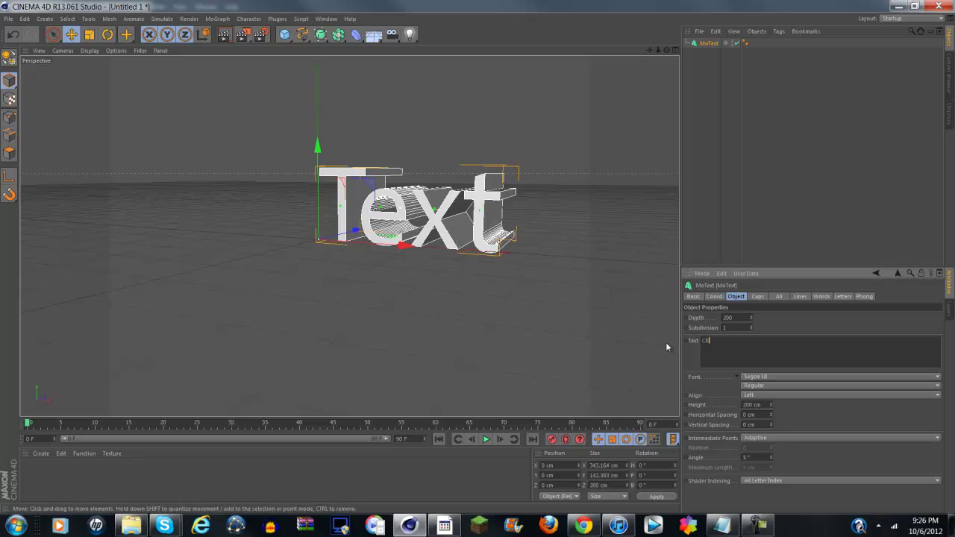
text(3W)
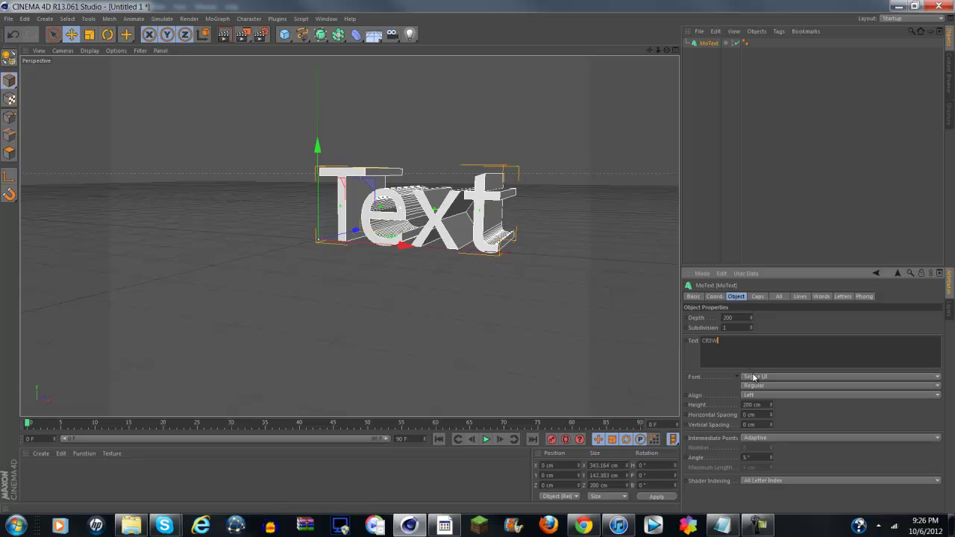
click(761, 374)
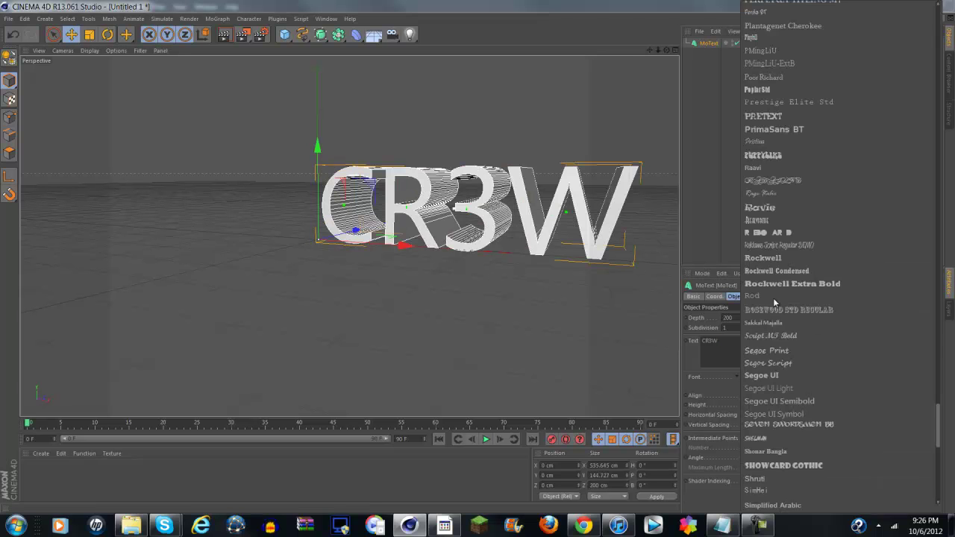
scroll(773, 336, down, 5)
click(769, 506)
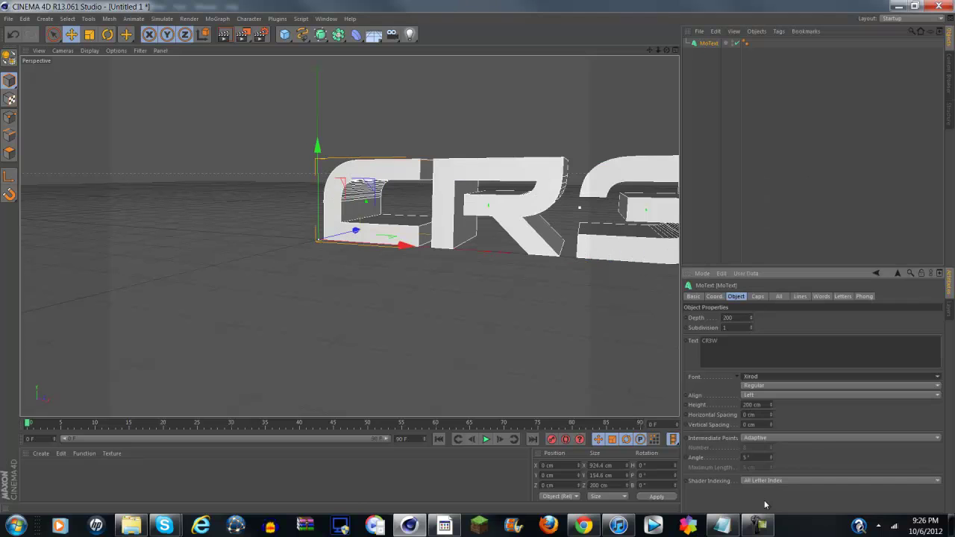
drag(649, 50, 543, 135)
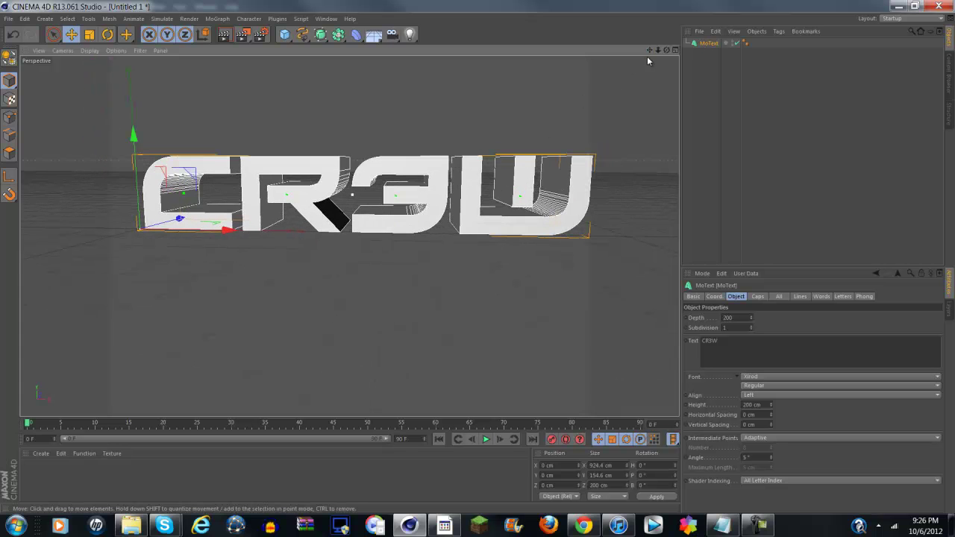
drag(647, 60, 483, 123)
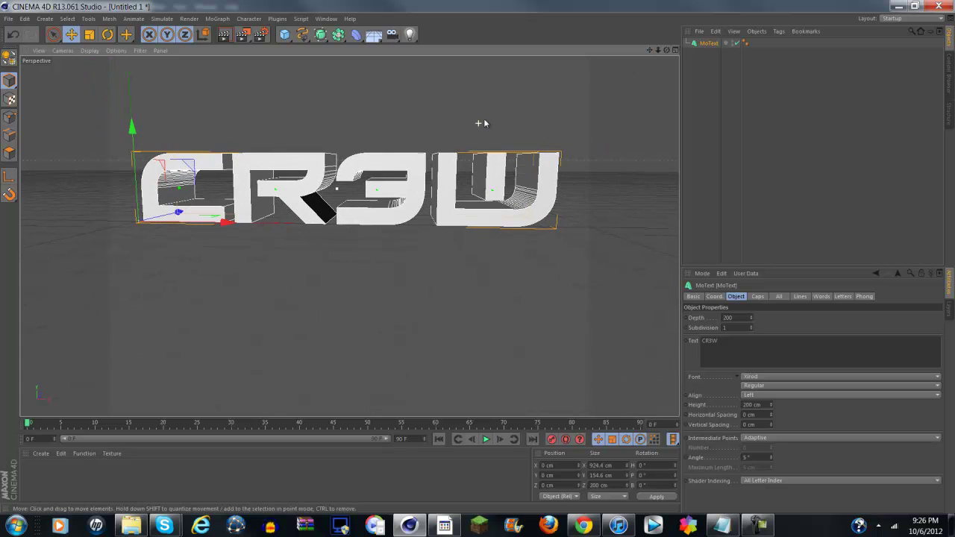
drag(649, 50, 477, 256)
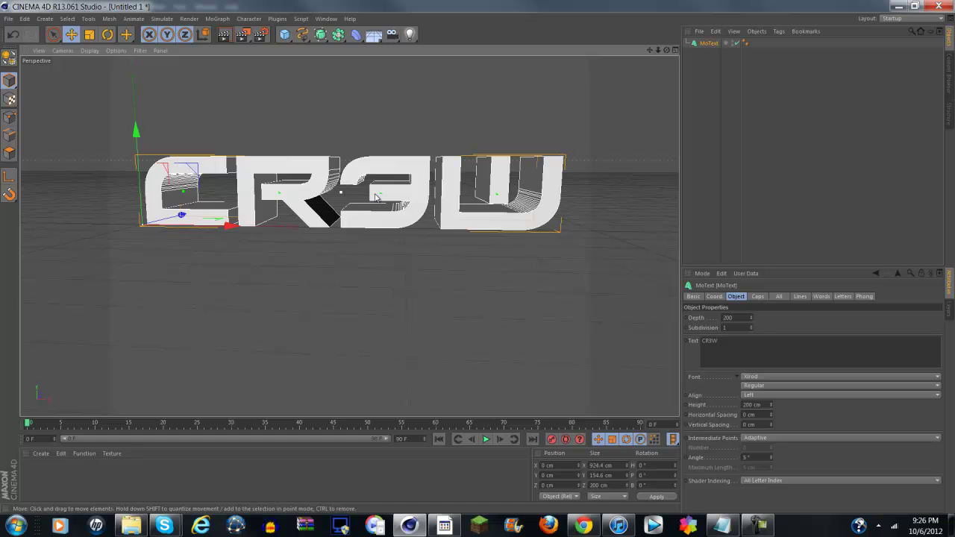
mouse_move(666, 50)
mouse_down()
mouse_move(477, 256)
mouse_move(668, 51)
mouse_up()
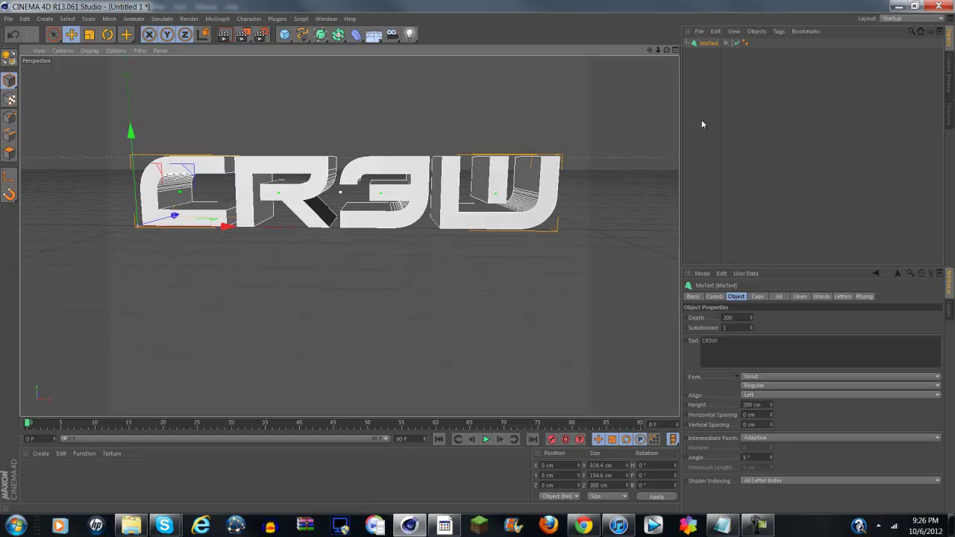
click(758, 297)
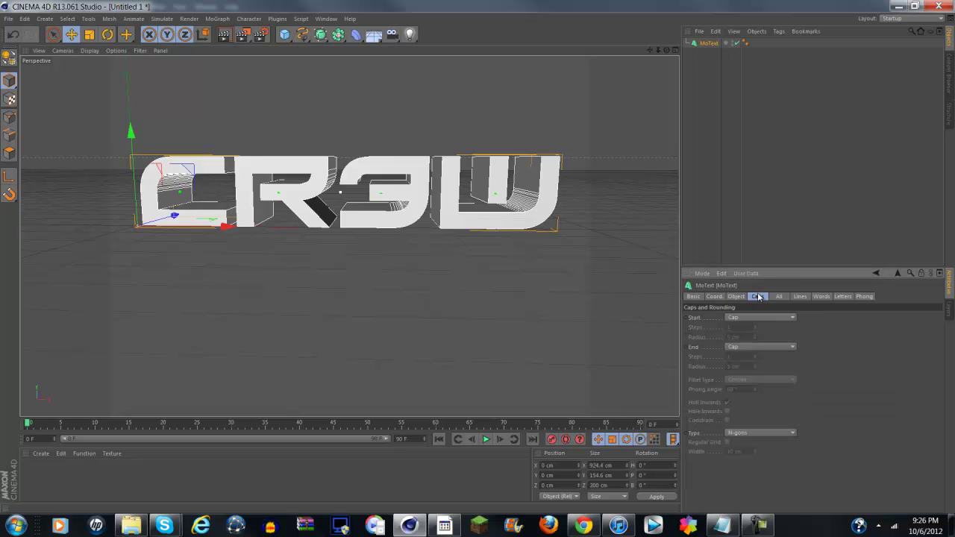
click(735, 297)
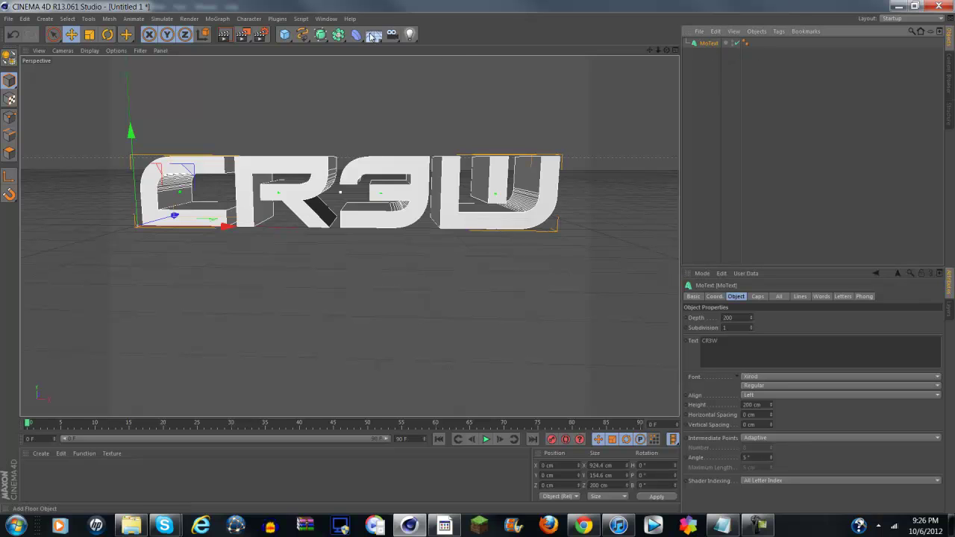
click(302, 18)
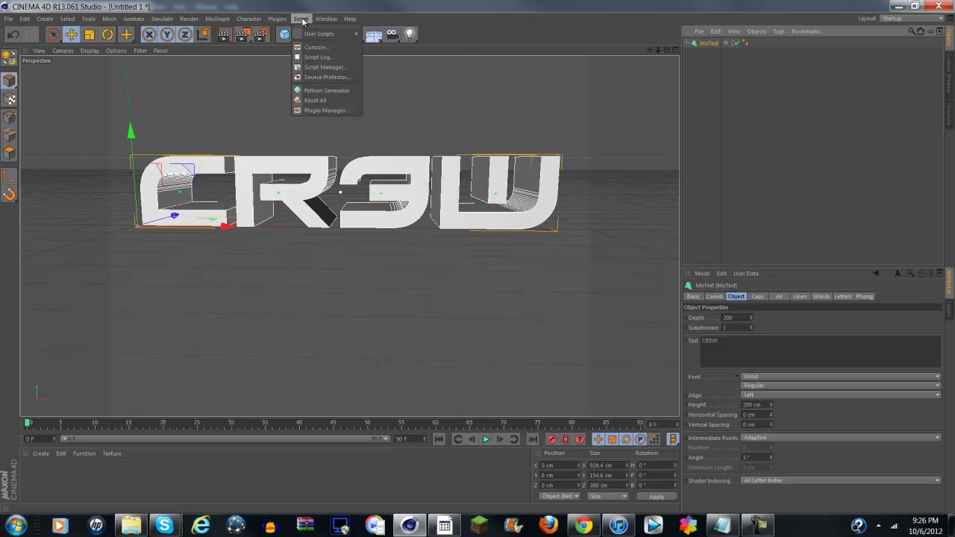
click(337, 269)
Switch to Chrome, download Xbreaker 1.71 for R12 - R13 from the Nitro4D page and open the downloaded zip
click(583, 526)
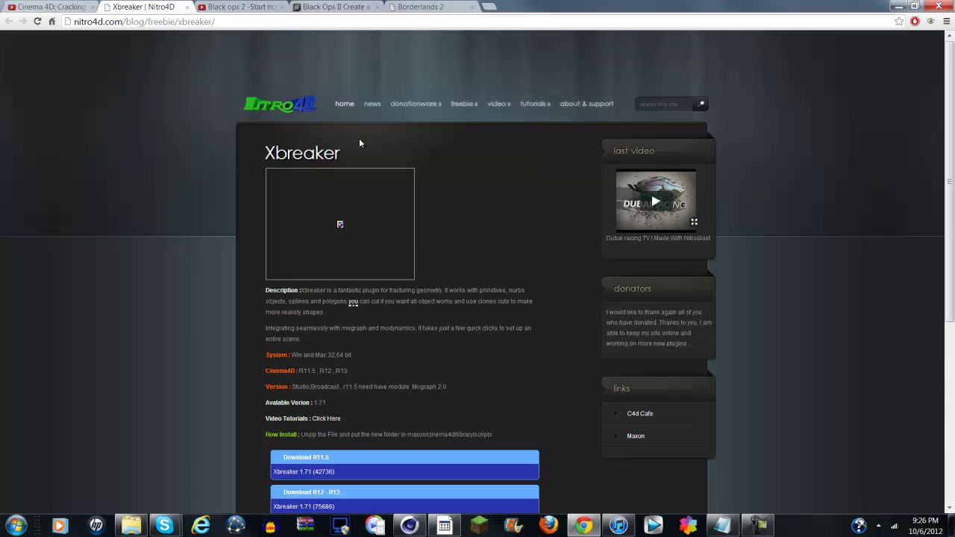
scroll(447, 298, down, 2)
scroll(327, 365, down, 1)
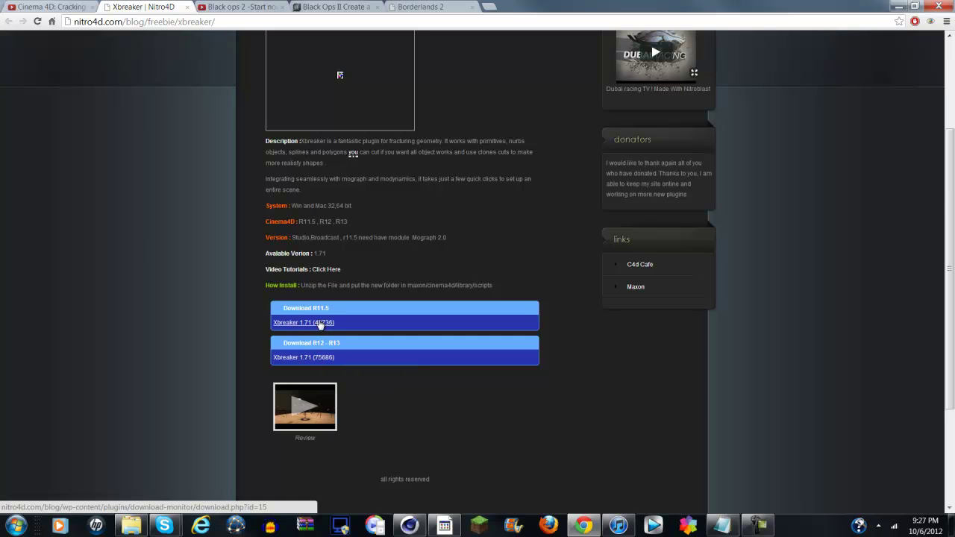
click(312, 359)
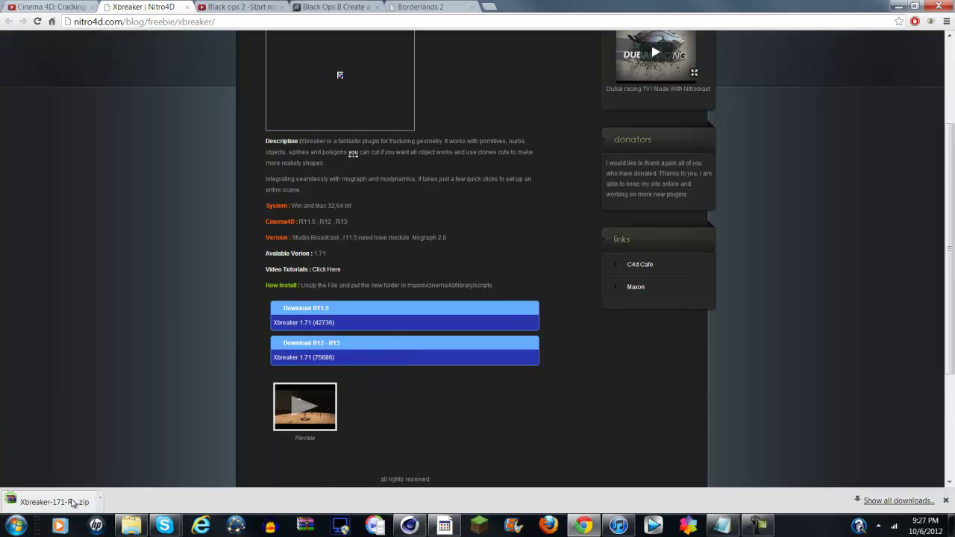
click(73, 504)
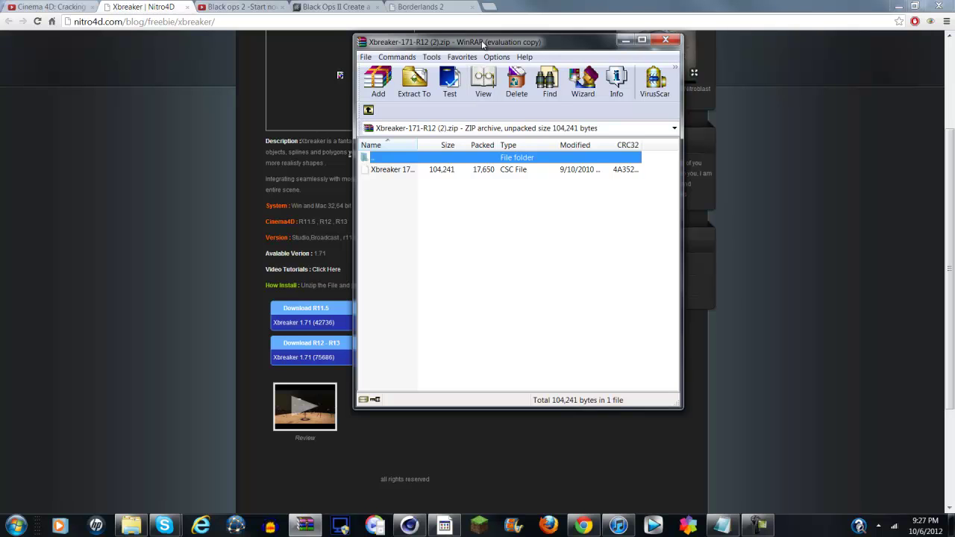
drag(482, 42, 491, 57)
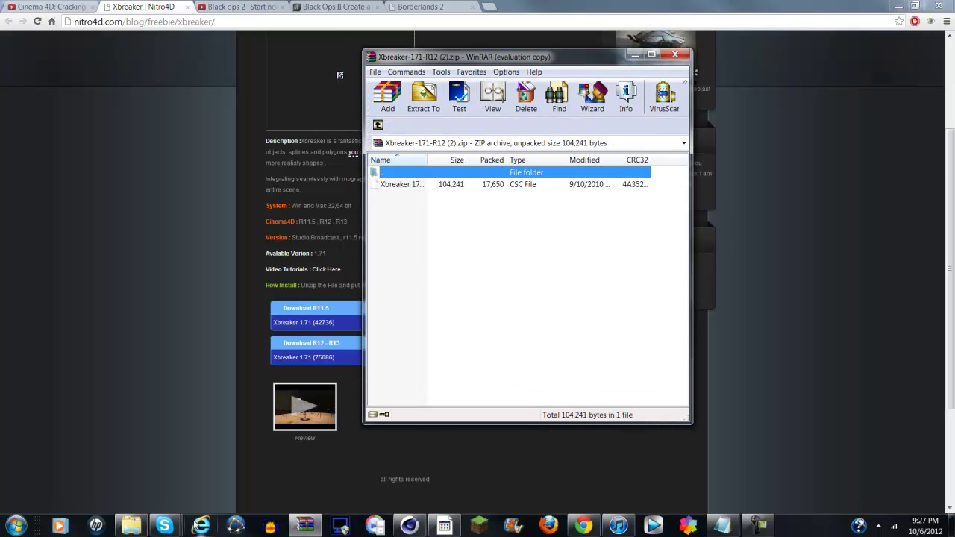
In Windows Explorer, go to the library\scripts folder of Cinema 4D R13 under C:\Program Files\MAXON
click(129, 528)
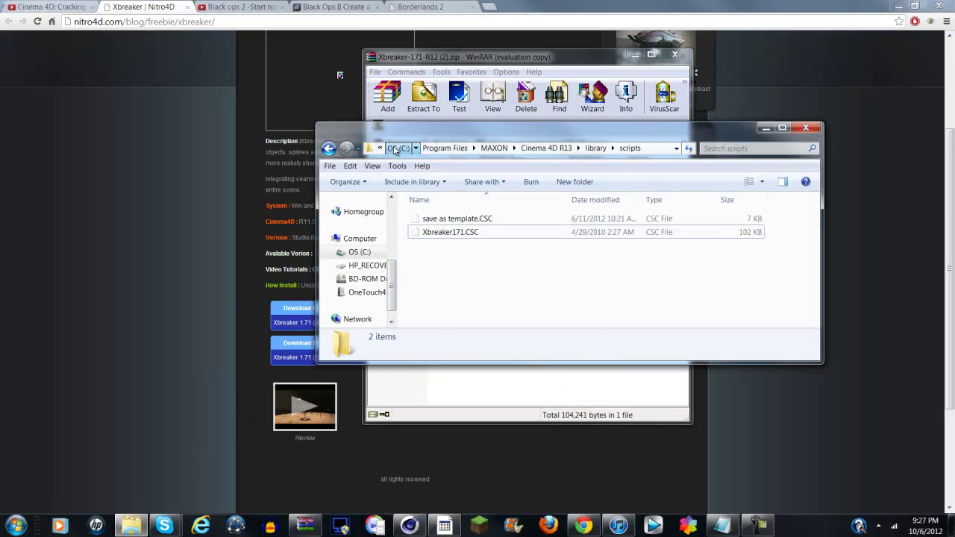
click(406, 149)
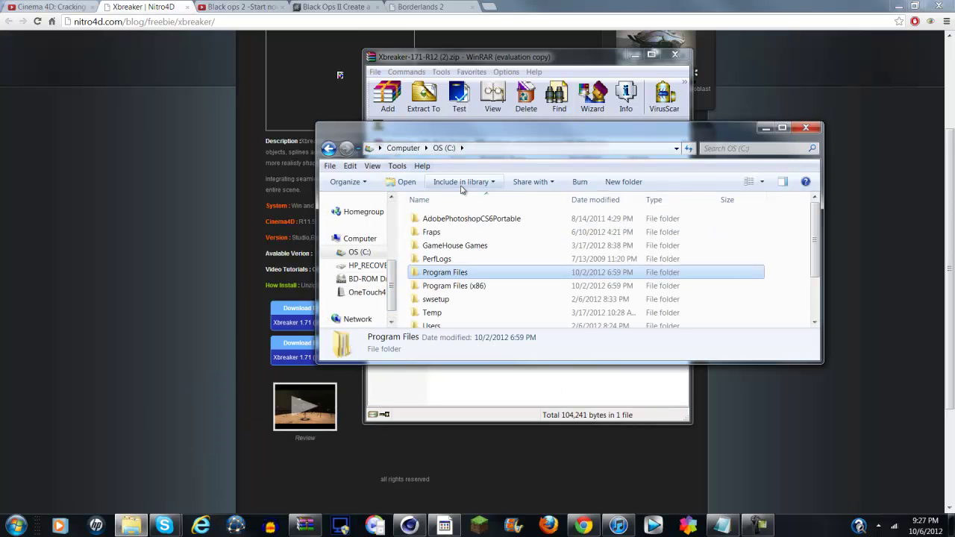
double_click(450, 274)
scroll(485, 294, down, 3)
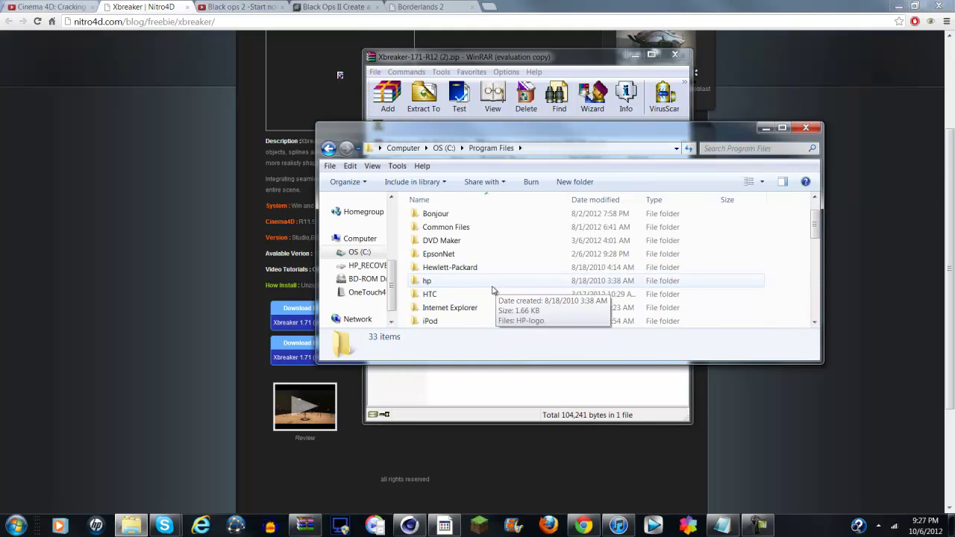
click(444, 268)
double_click(445, 267)
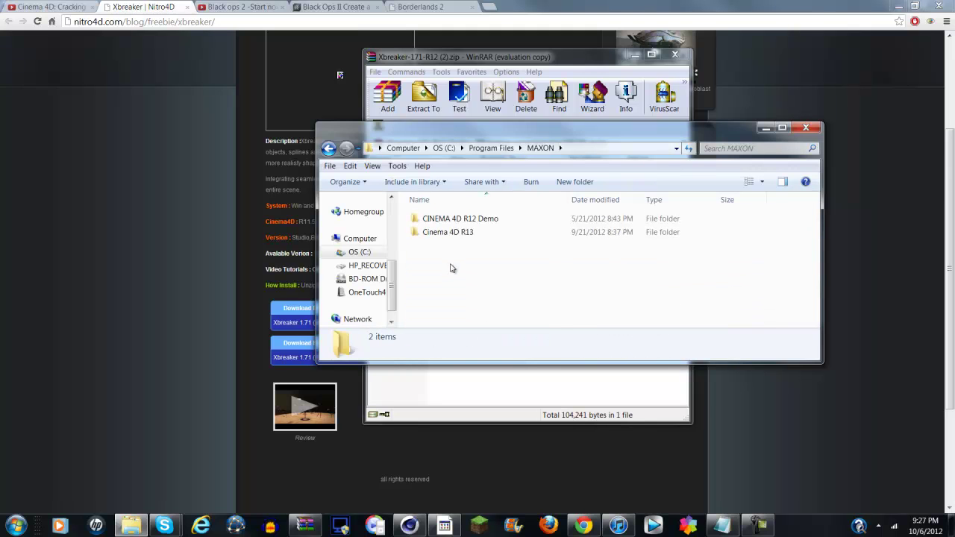
double_click(470, 231)
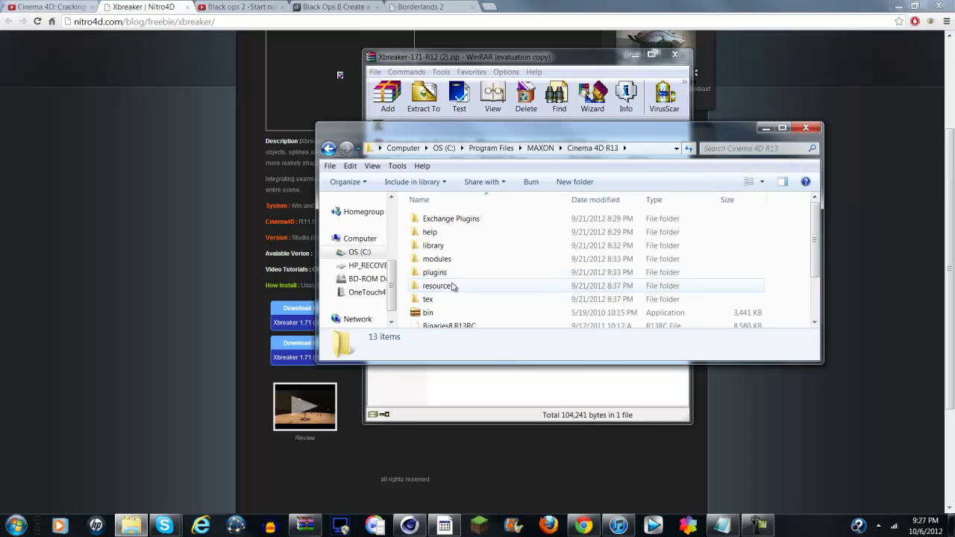
double_click(444, 246)
double_click(434, 273)
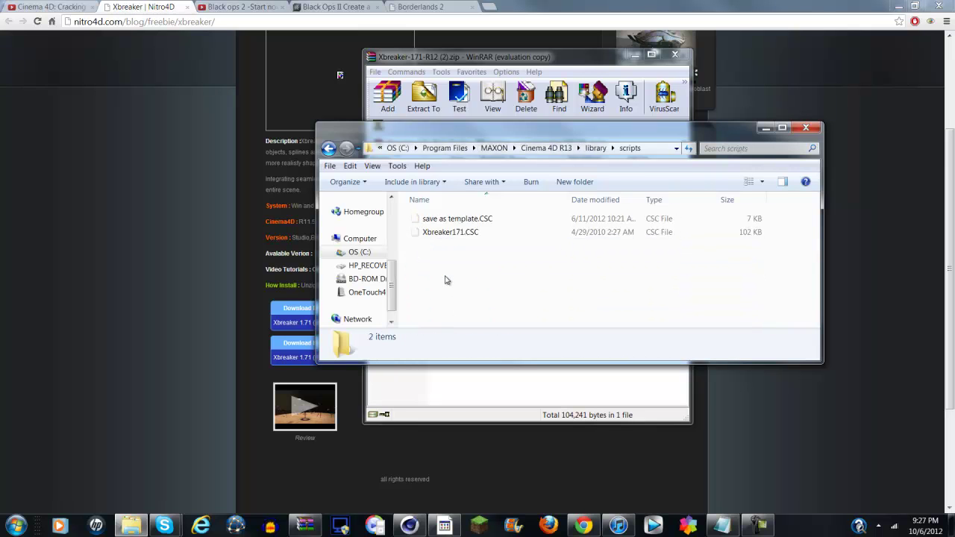
Extract the Xbreaker 171 R12.CSC file from the archive into the Cinema 4D scripts folder and close the folder window
drag(537, 128, 635, 207)
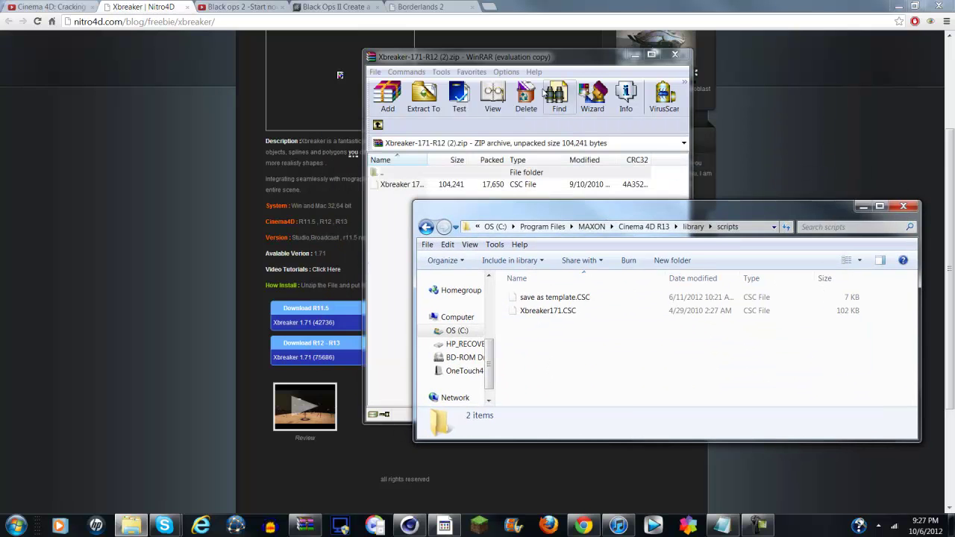
click(463, 57)
drag(463, 57, 368, 24)
drag(315, 154, 680, 337)
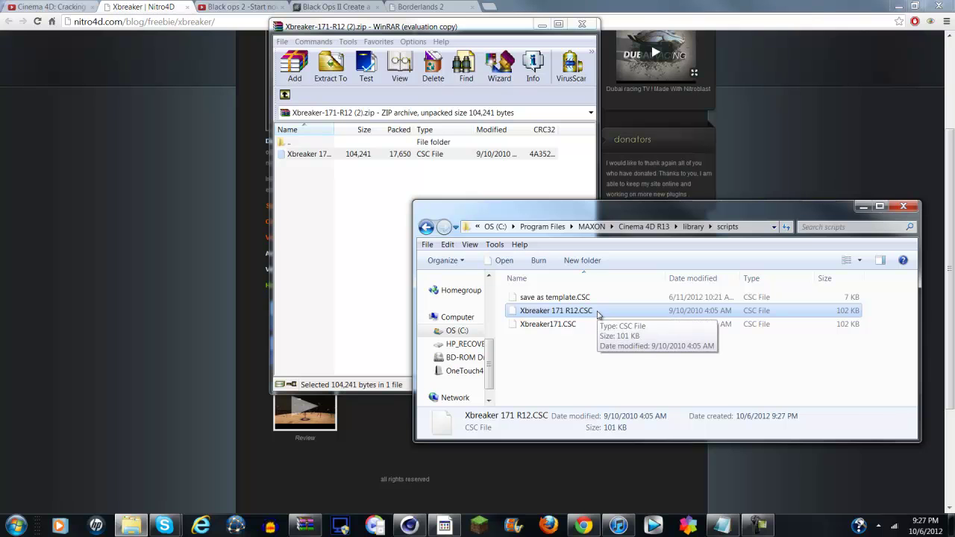
click(903, 206)
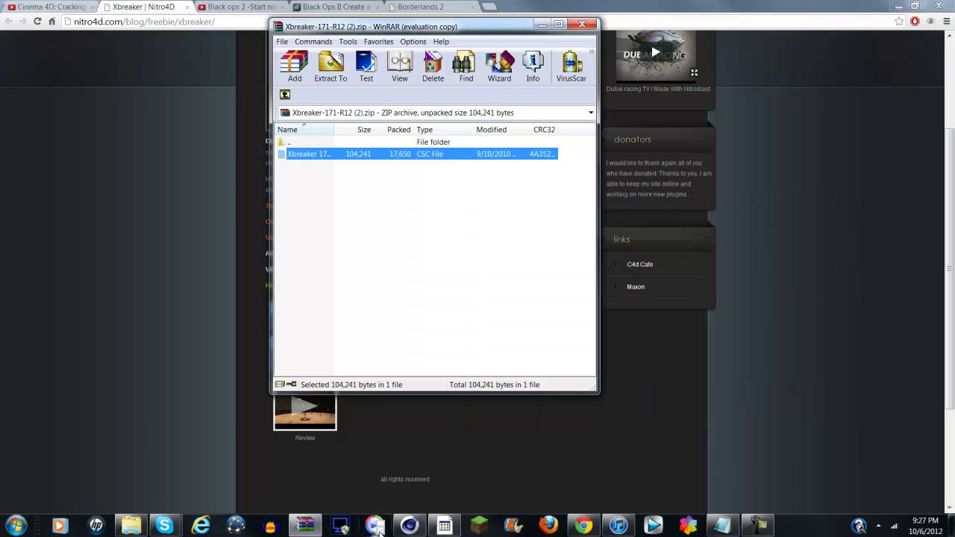
Switch to Cinema 4D and break the MoText object with the Xbreaker 1.71 R12 script, using 25 pieces and On Collision mode
click(409, 526)
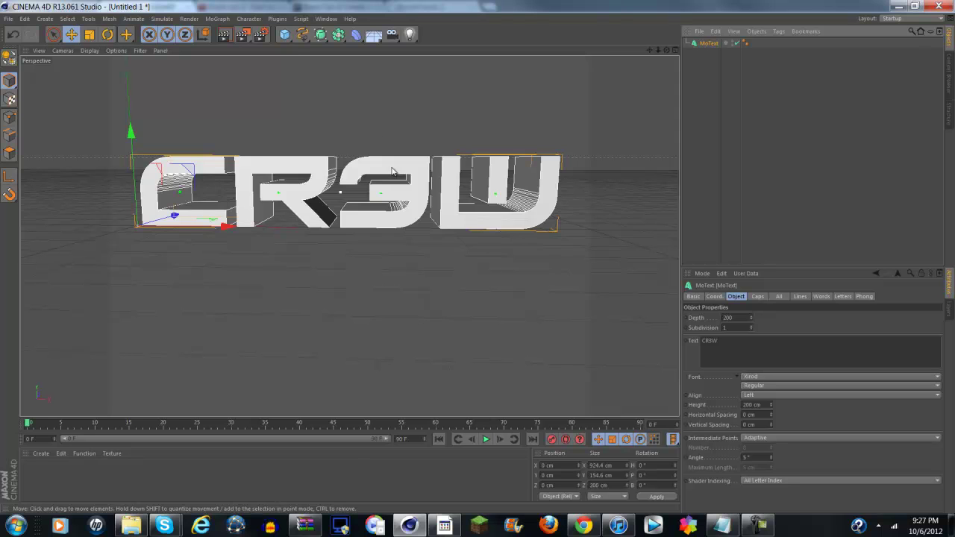
click(301, 18)
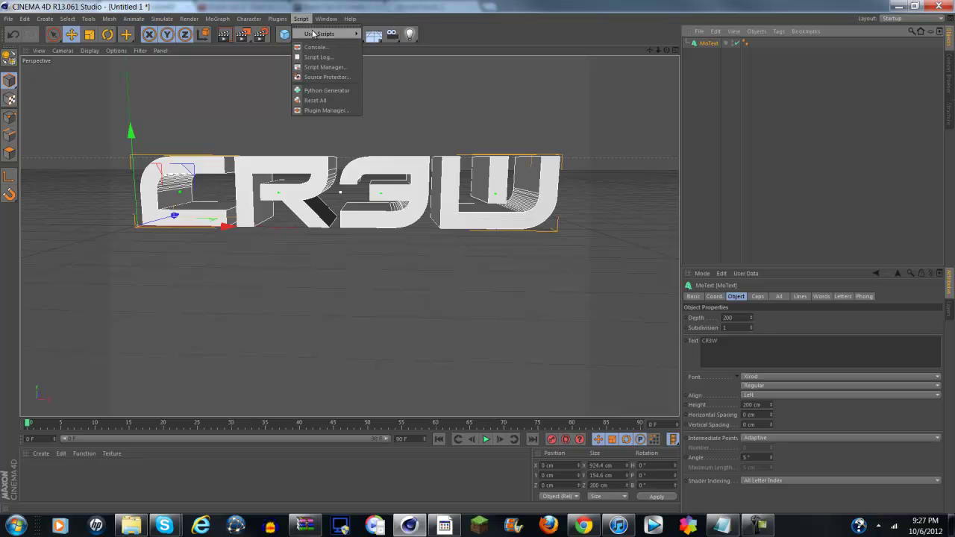
mouse_move(313, 35)
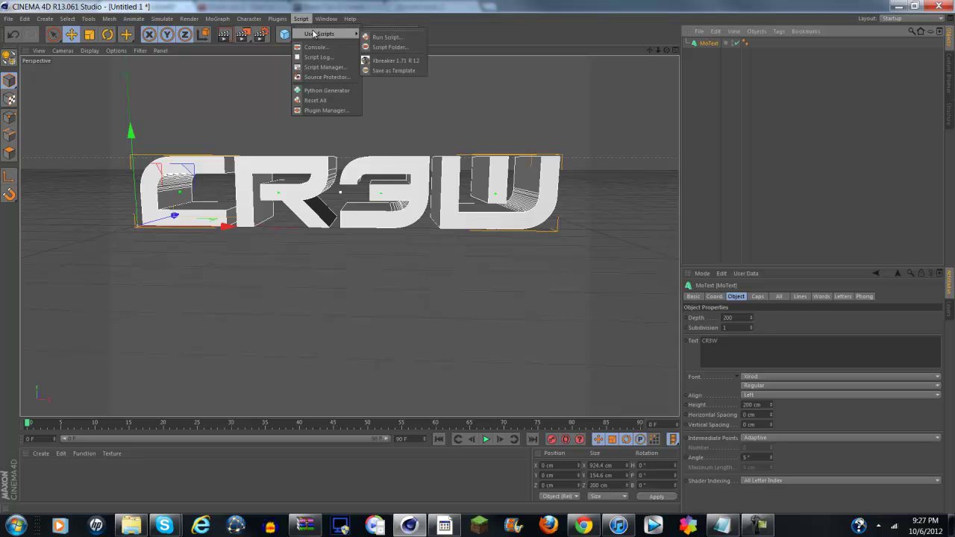
click(411, 62)
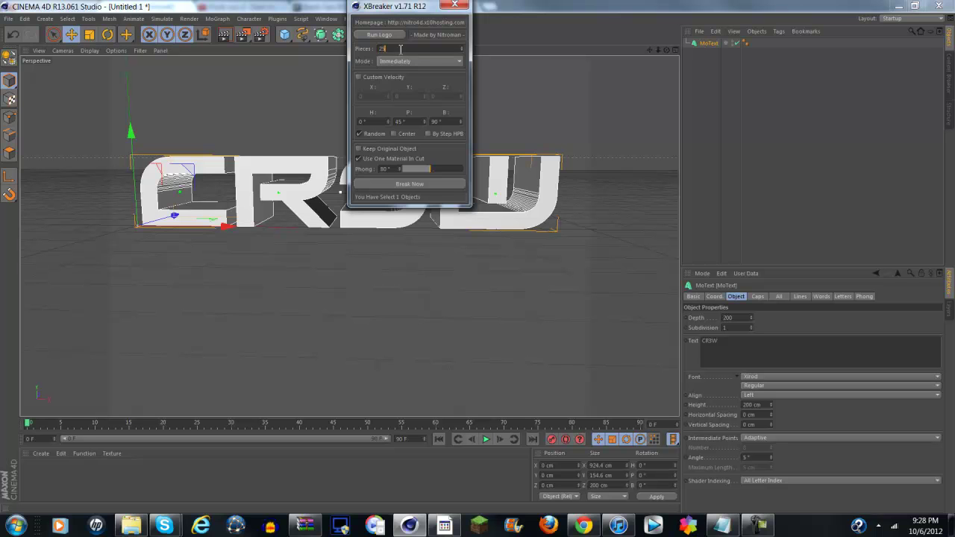
click(404, 62)
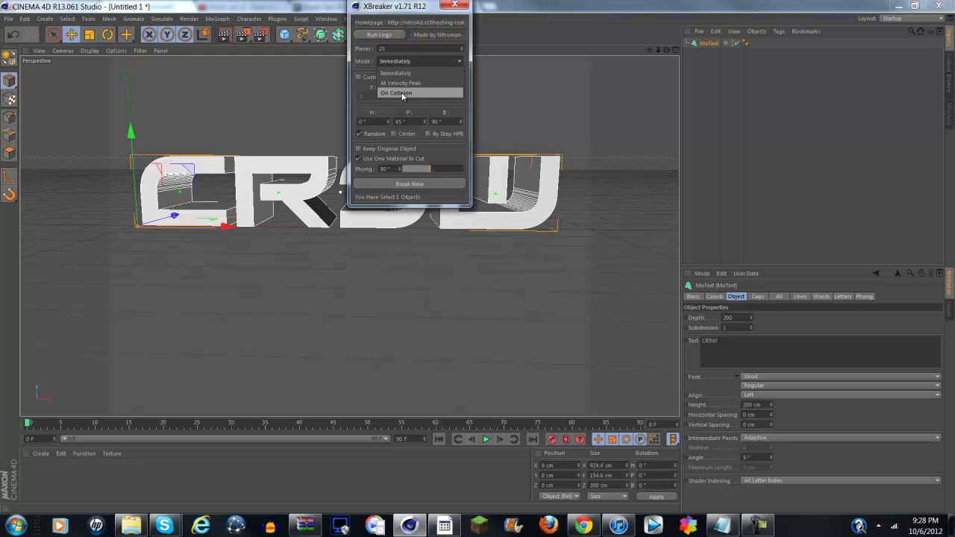
click(405, 93)
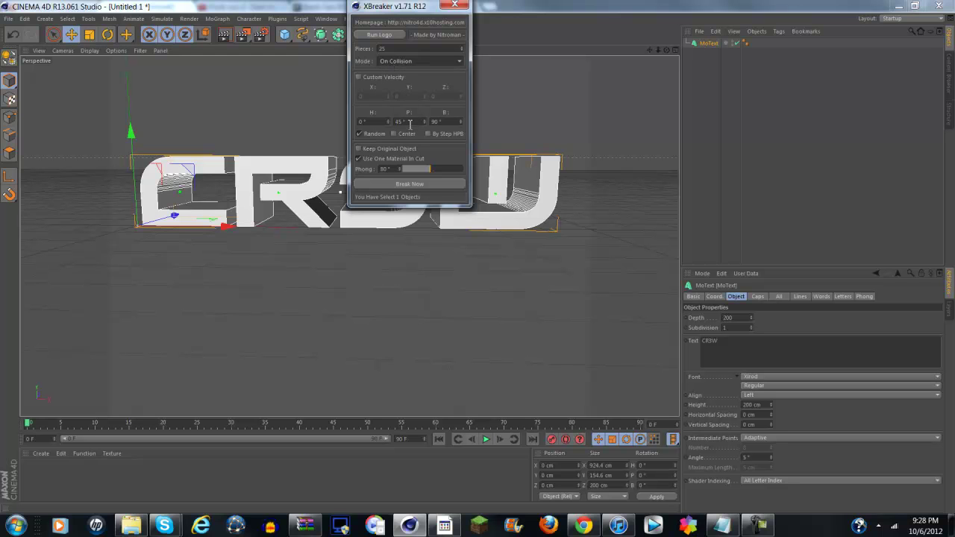
click(403, 183)
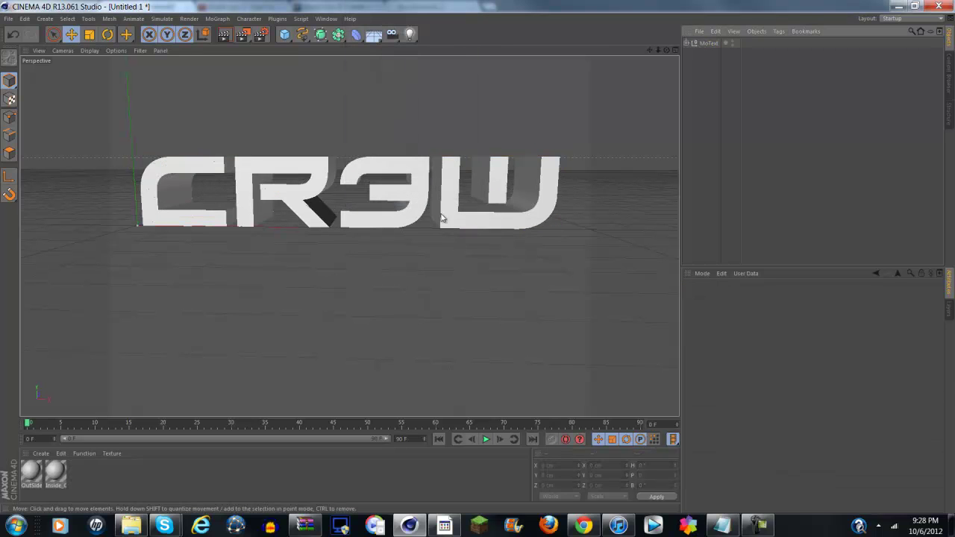
Add a MoGraph Fracture object in Explode Segments mode and make the broken MoText group its child
click(708, 44)
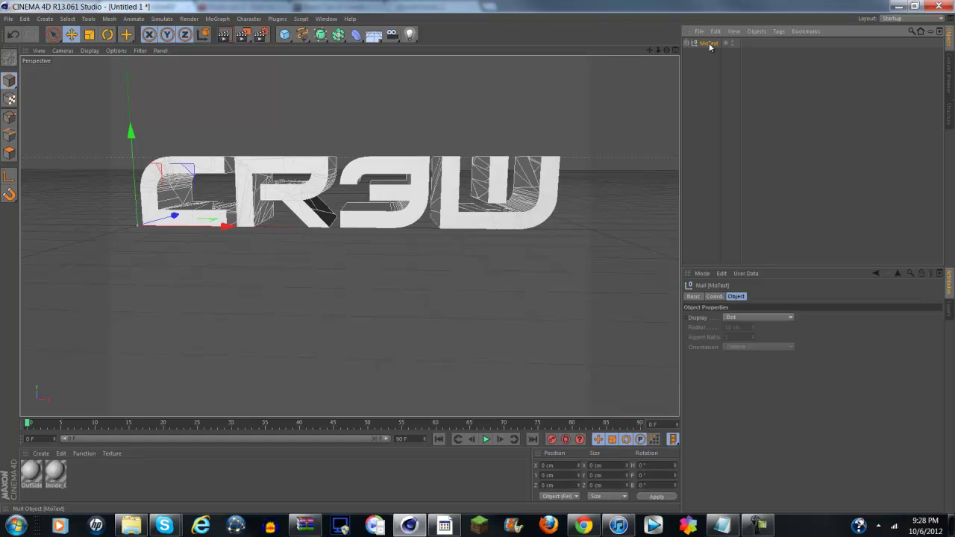
click(218, 18)
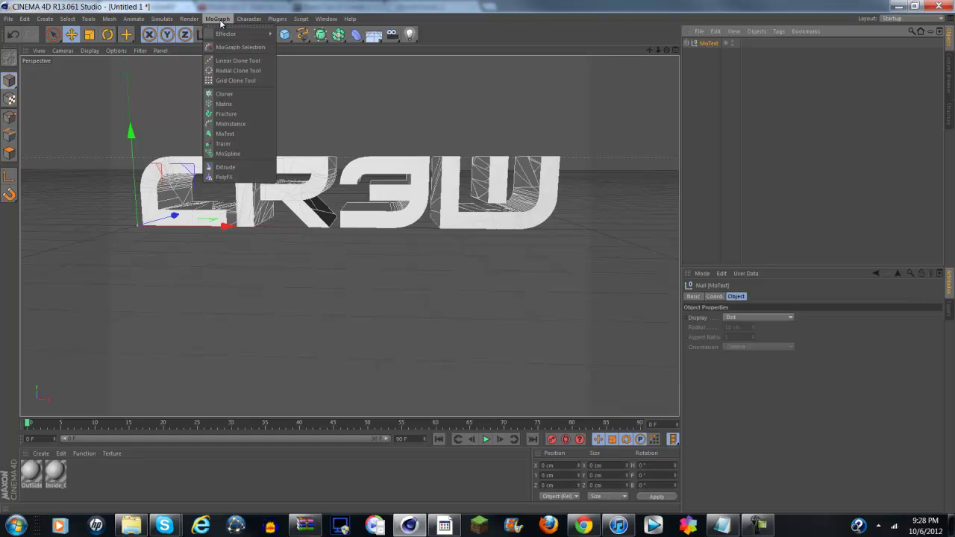
click(244, 114)
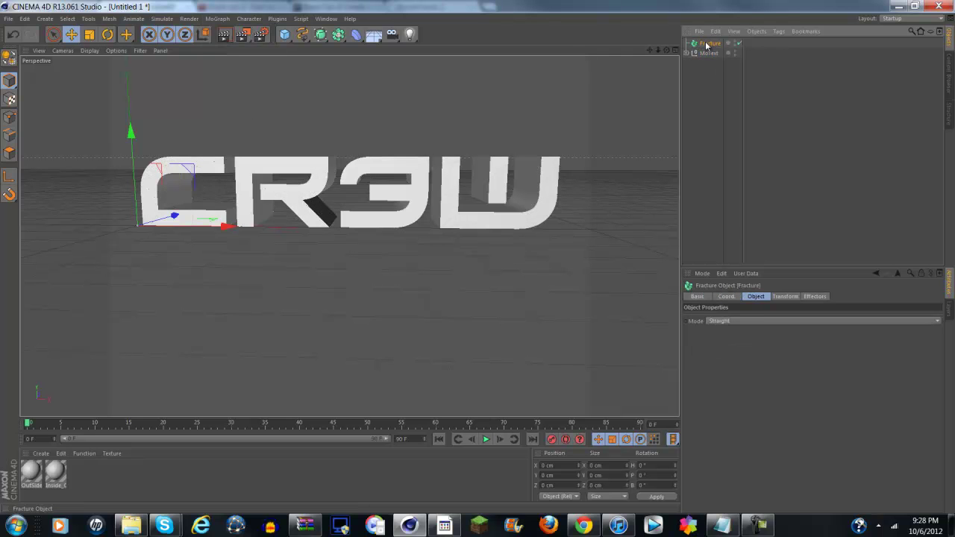
click(735, 320)
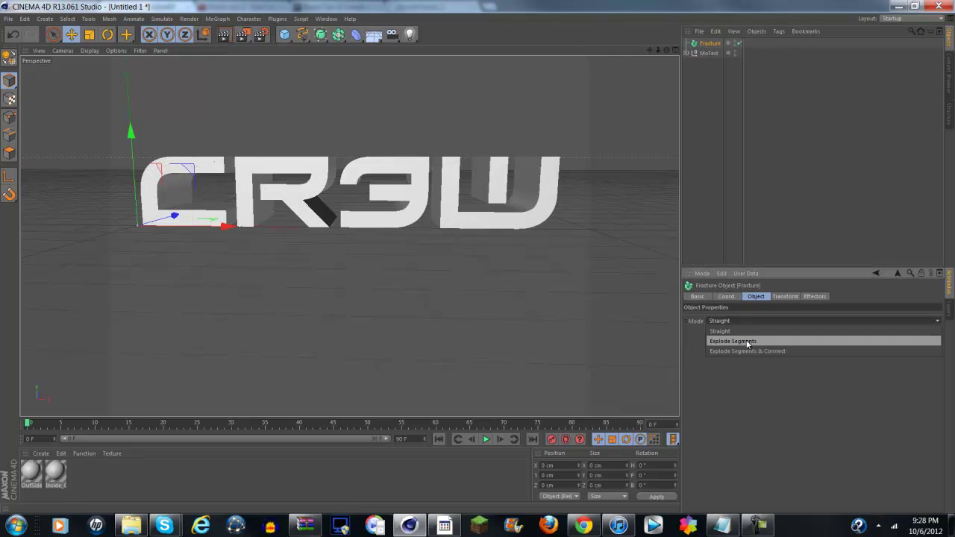
click(747, 339)
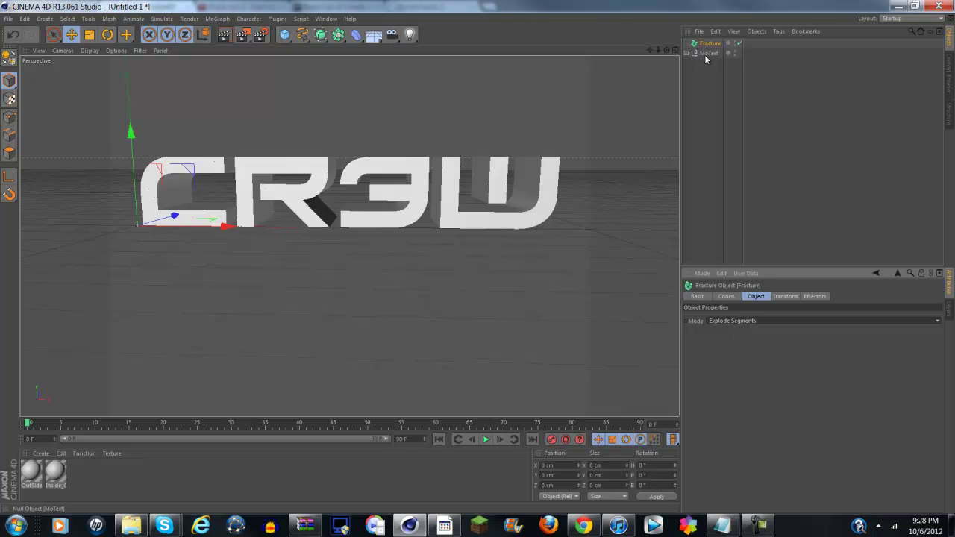
drag(709, 57, 718, 91)
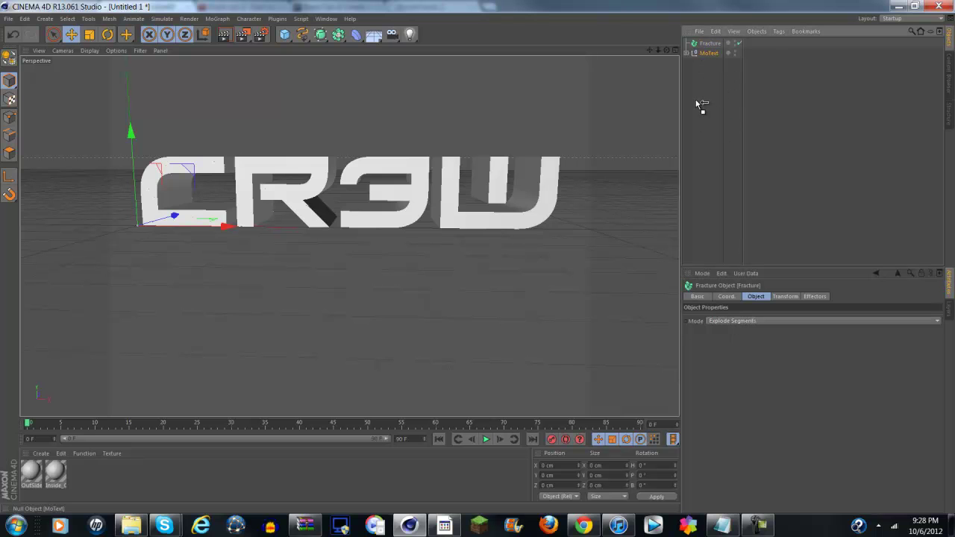
drag(711, 47, 710, 45)
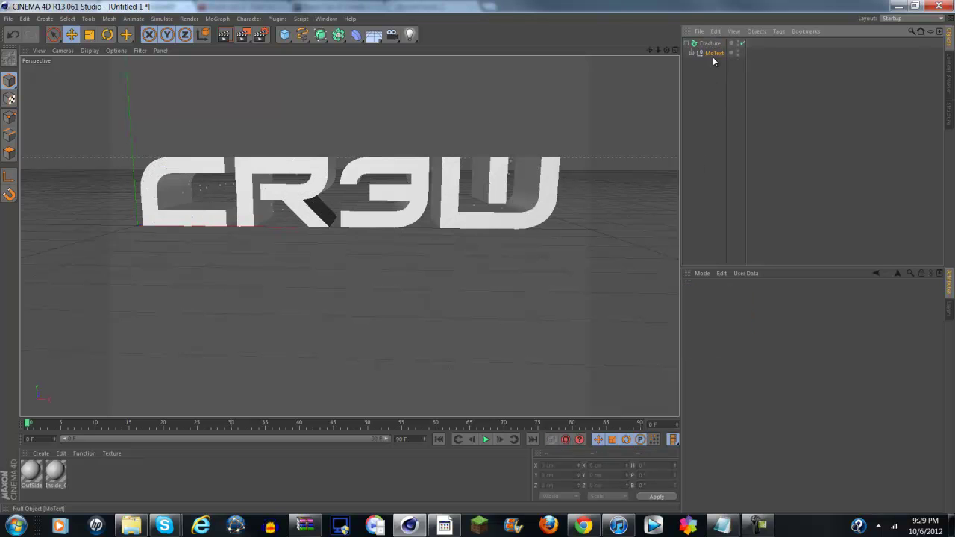
Apply a Random effector to the Fracture object
click(706, 45)
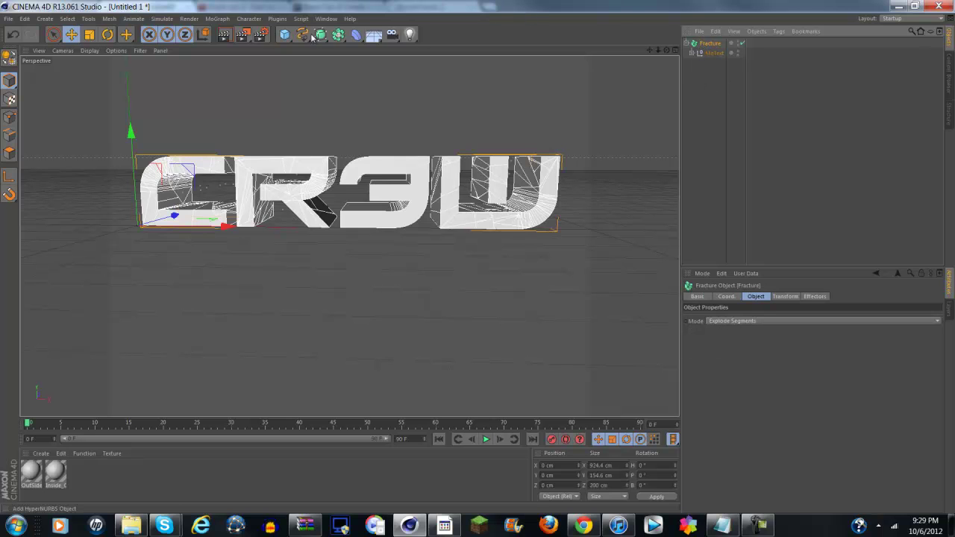
click(220, 19)
mouse_move(232, 34)
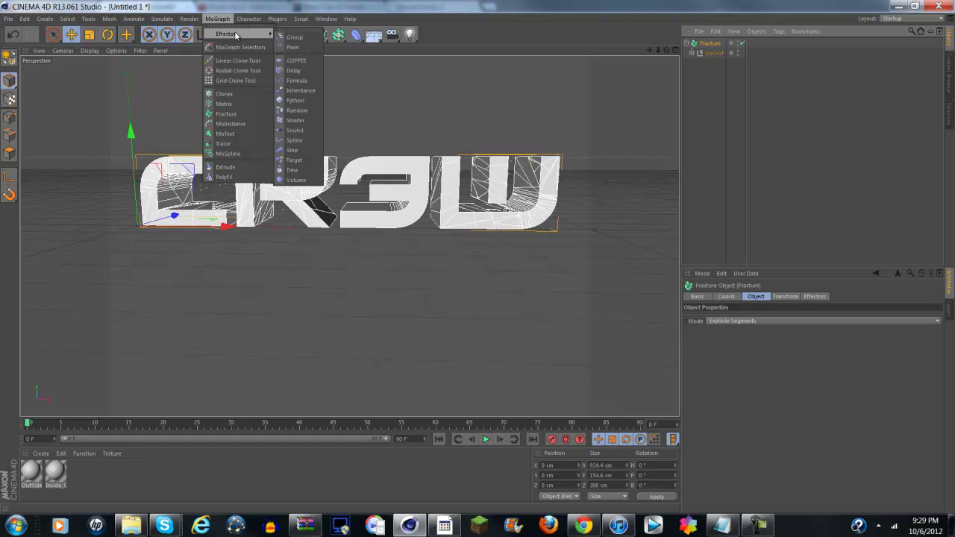
click(302, 111)
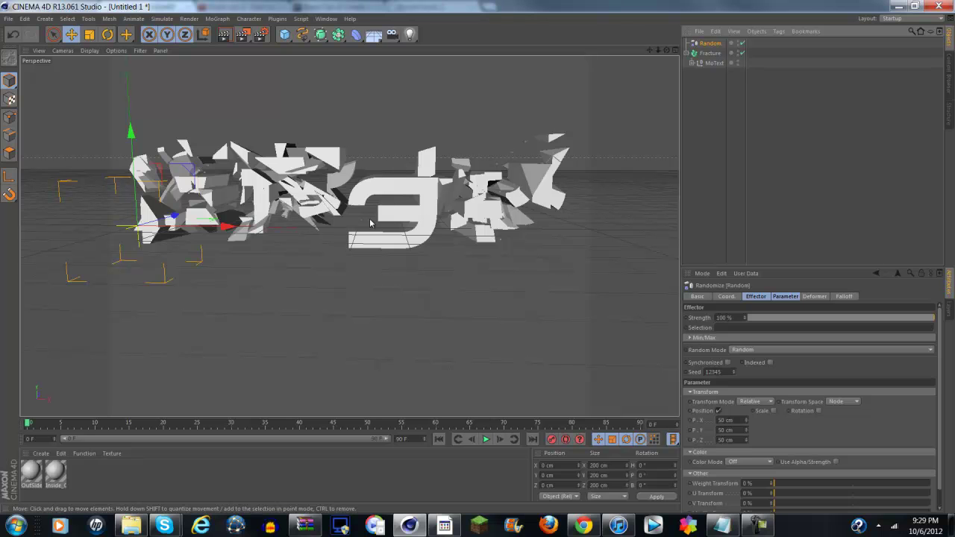
Set the Random effector's strength to 8%
click(363, 223)
click(710, 53)
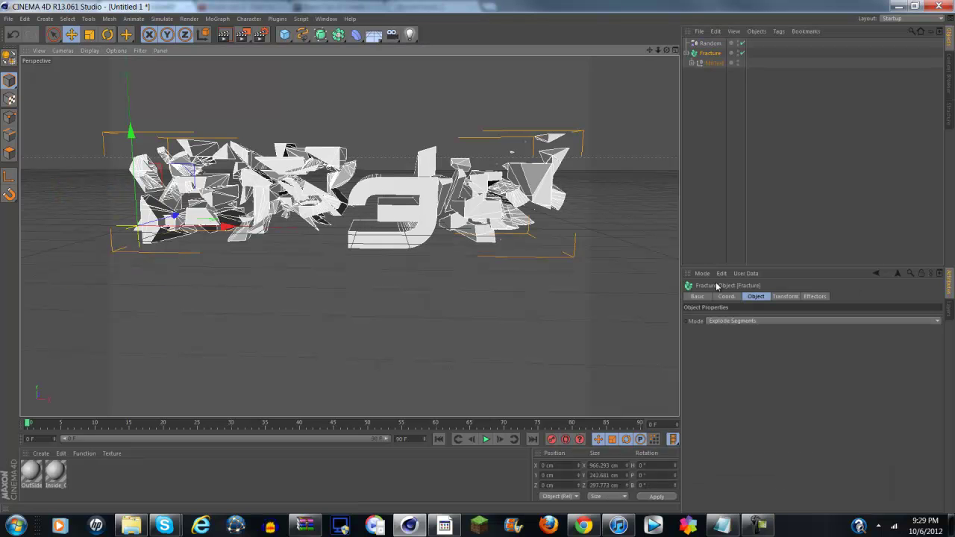
click(710, 44)
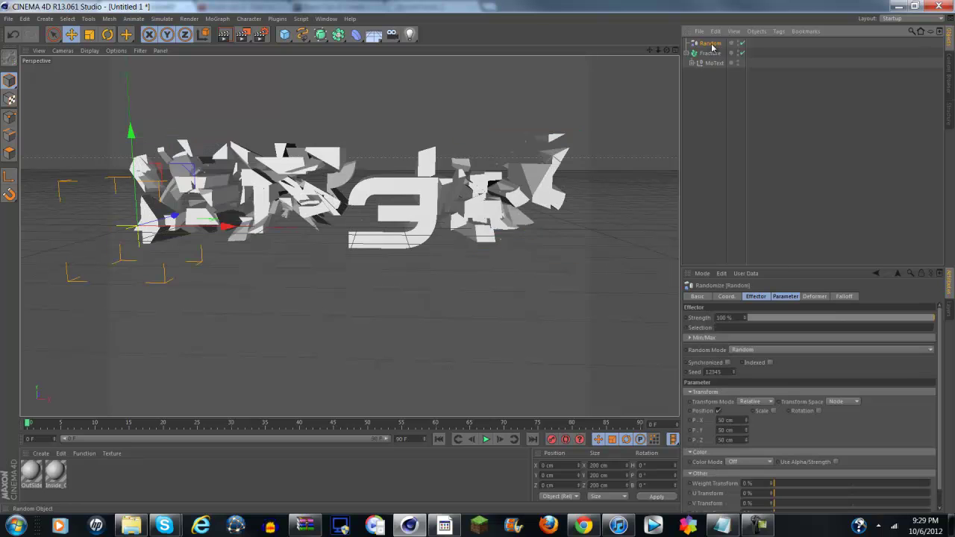
click(776, 318)
drag(777, 321, 816, 322)
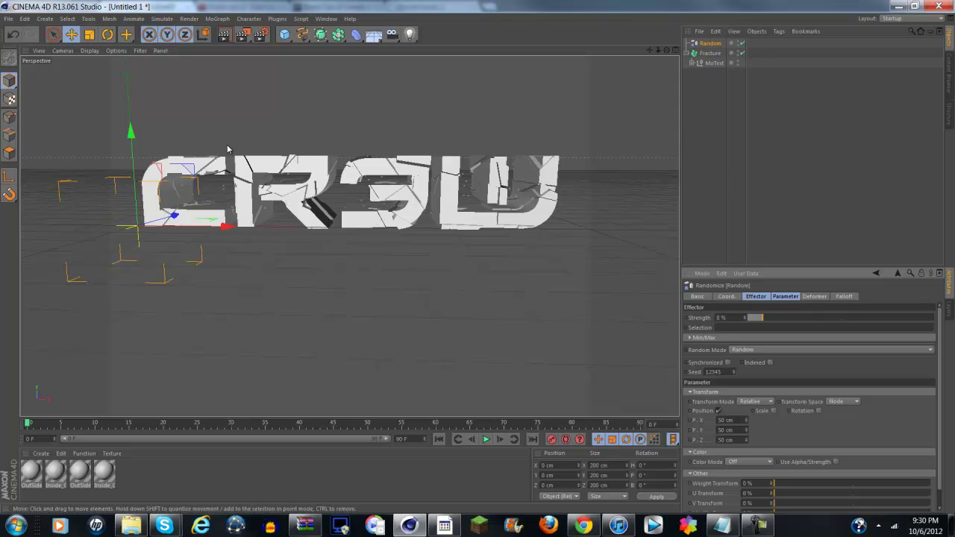
Render a preview of the cracked text in the viewport and delete the extra pair of outside and inside cut materials
click(224, 33)
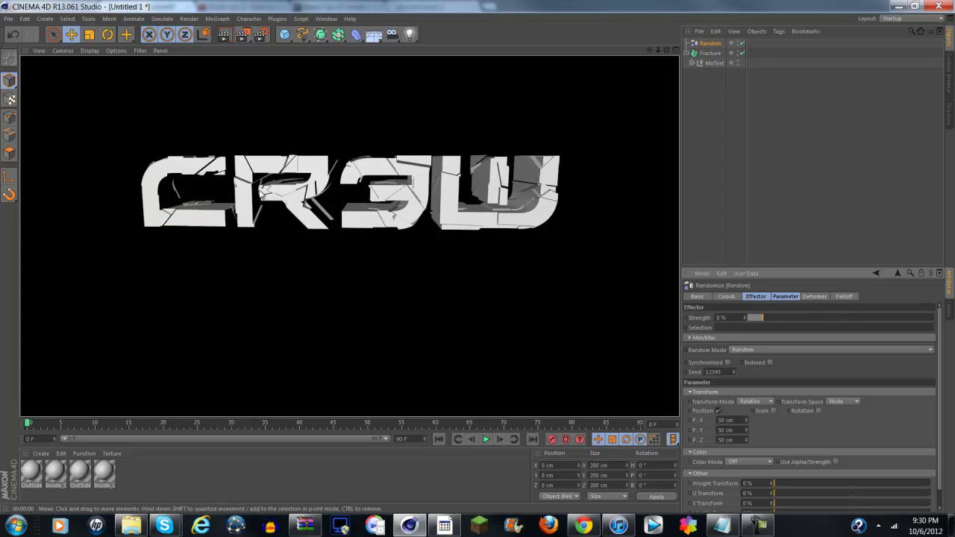
click(478, 258)
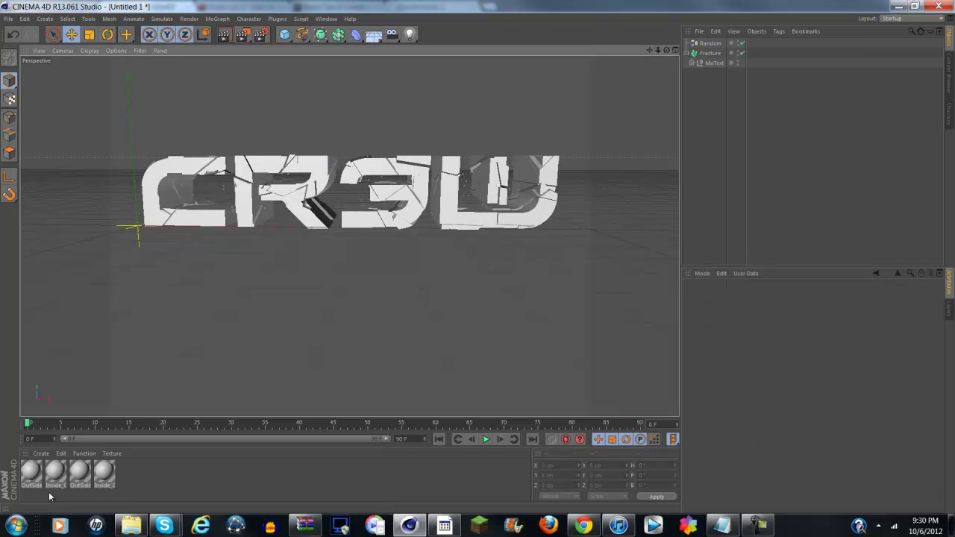
key(Delete)
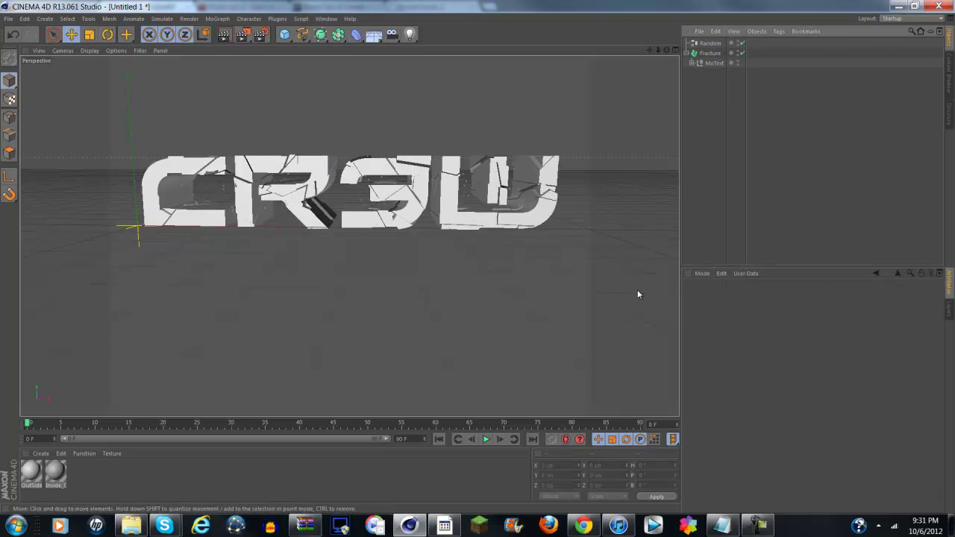
Set the Inside_Cut material's color to blue with RGB 0, 152, 208
click(54, 474)
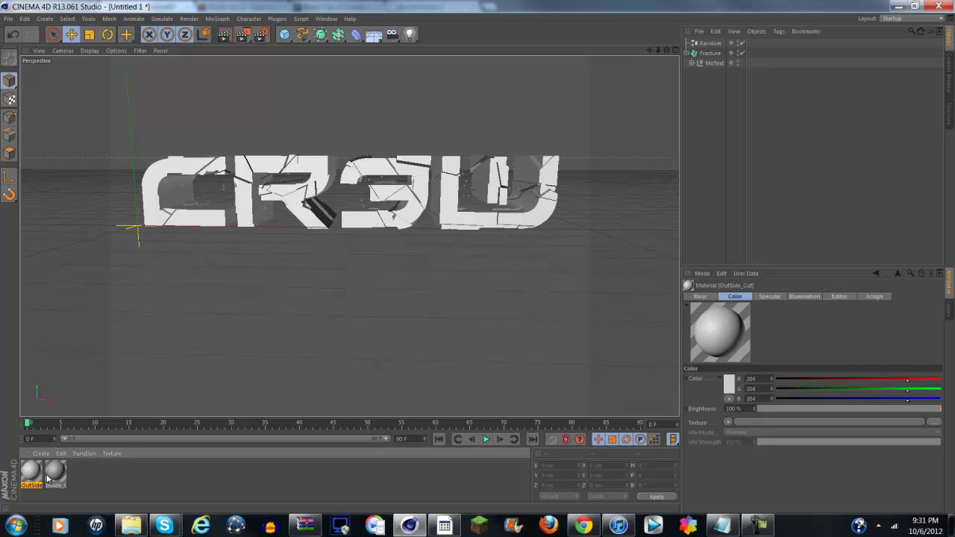
double_click(56, 472)
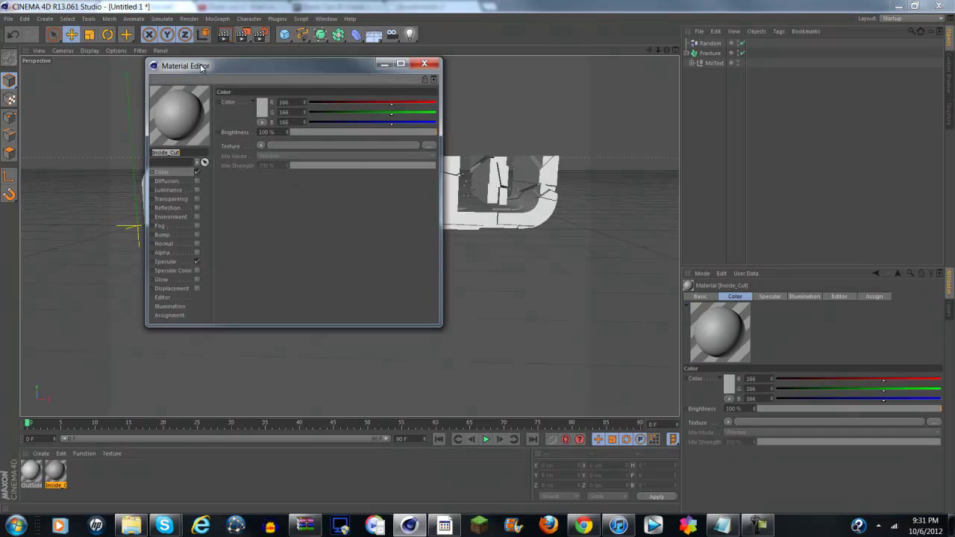
drag(227, 68, 371, 89)
click(344, 123)
click(358, 89)
click(351, 109)
click(353, 106)
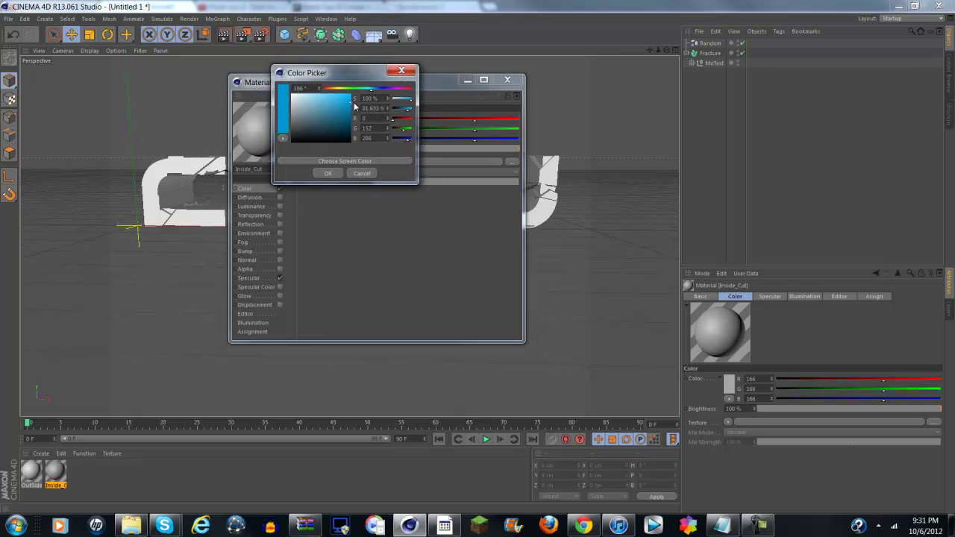
click(328, 173)
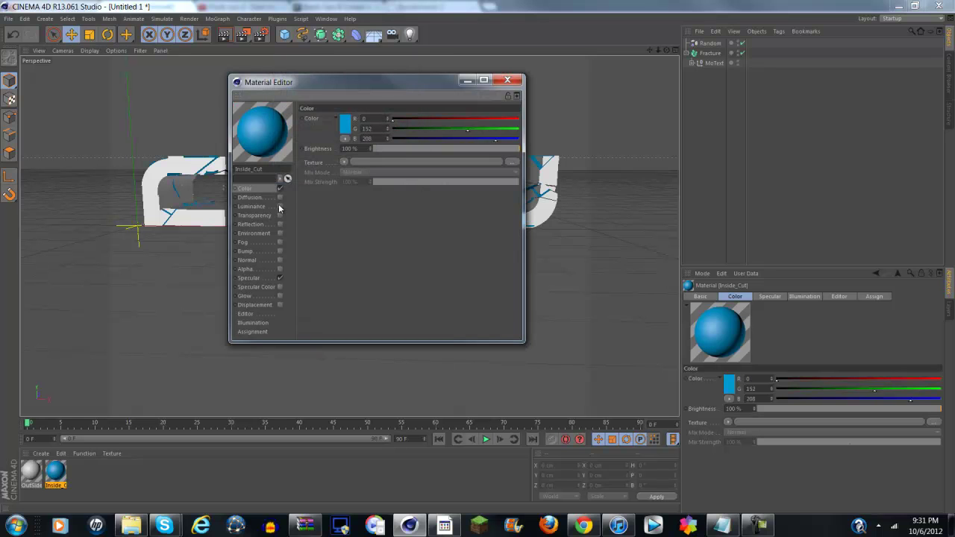
Enable reflection on the Inside_Cut material with a blue color of RGB 0, 108, 223 and 46% brightness
click(279, 225)
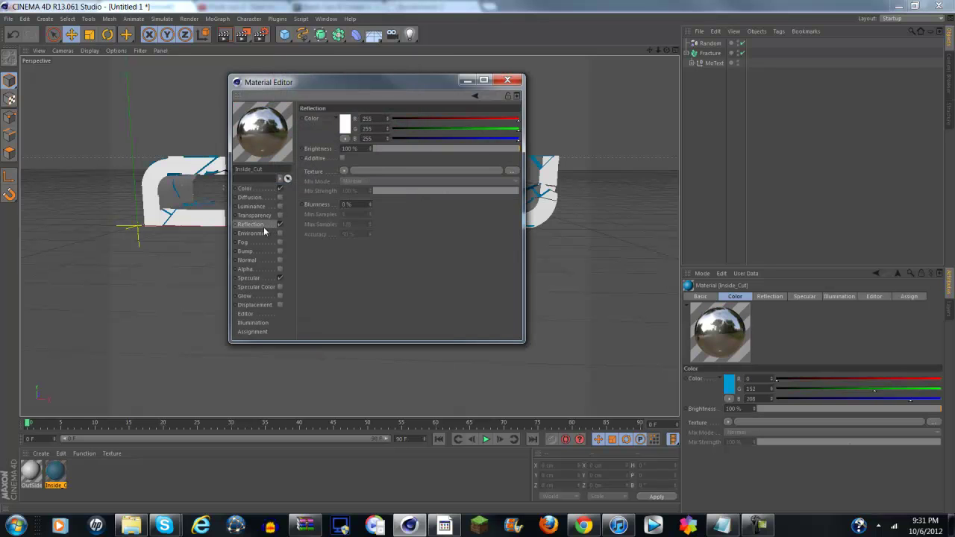
click(347, 134)
click(376, 94)
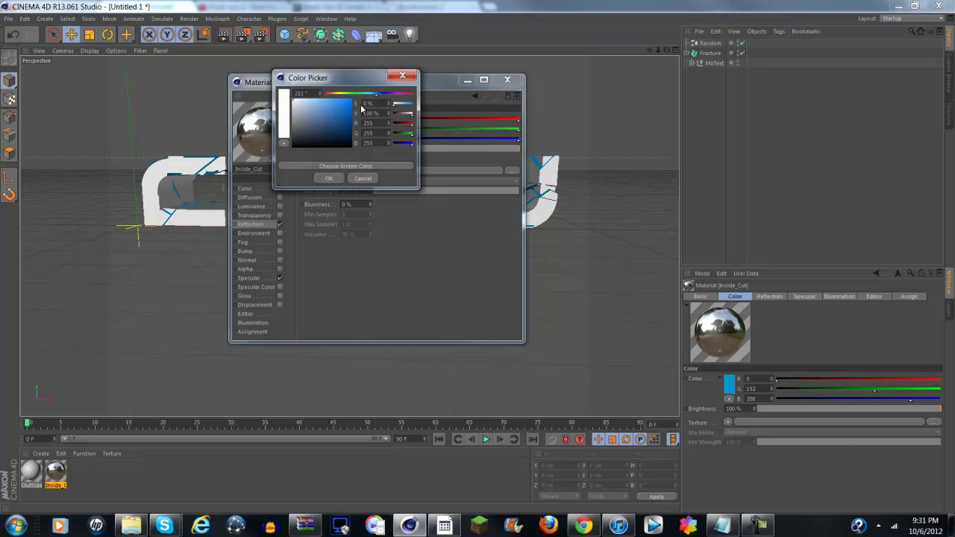
drag(352, 104, 359, 109)
click(330, 180)
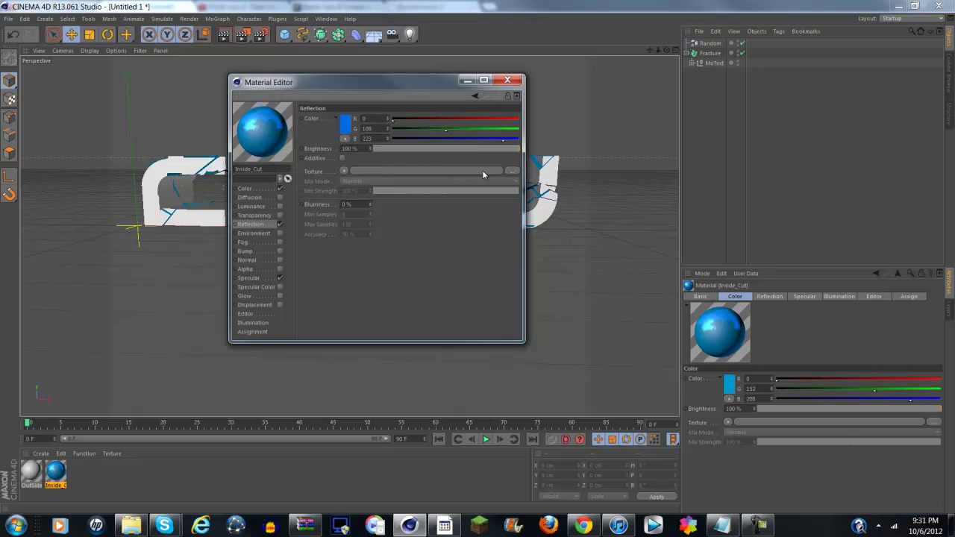
drag(518, 148, 441, 148)
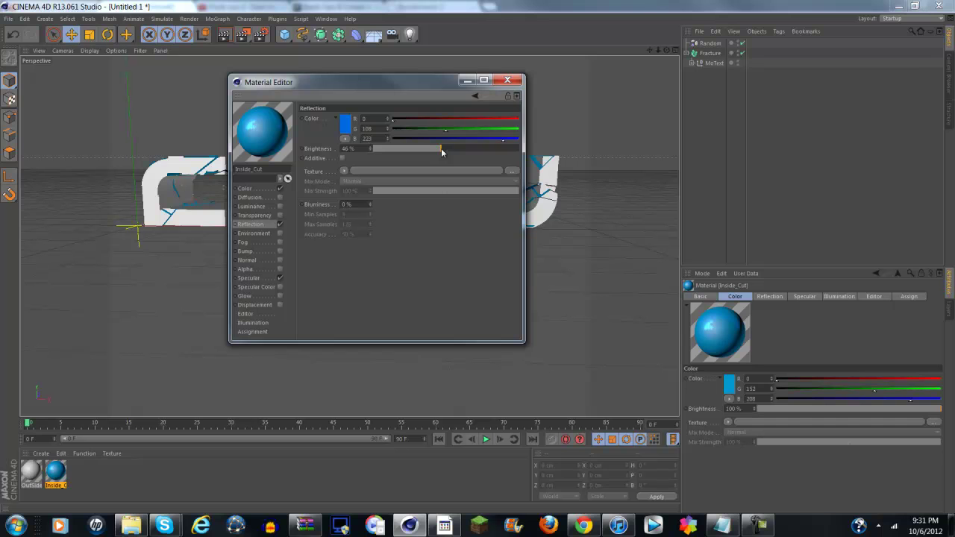
Enable glow on the Inside_Cut material with 70% inner strength and 300% outer strength, and close the Material Editor
click(279, 295)
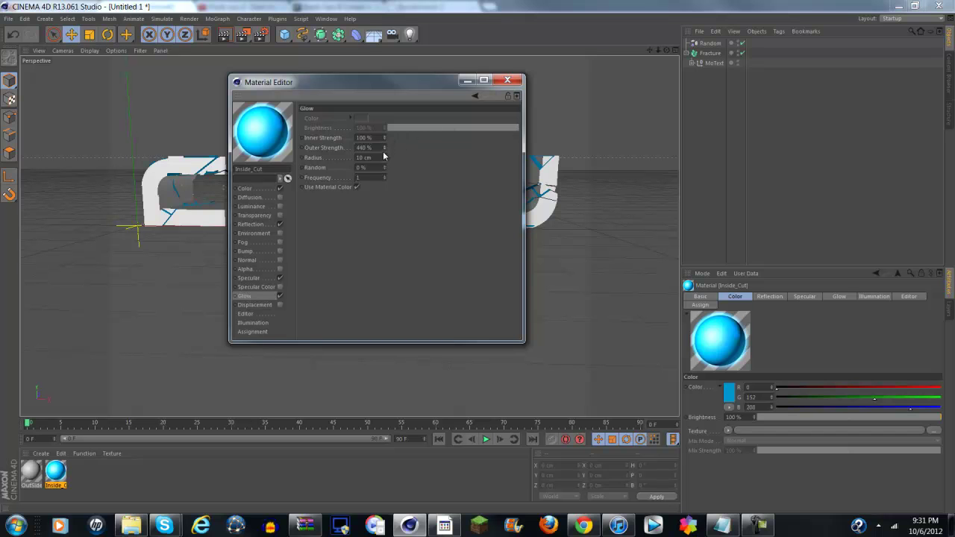
drag(385, 147, 386, 132)
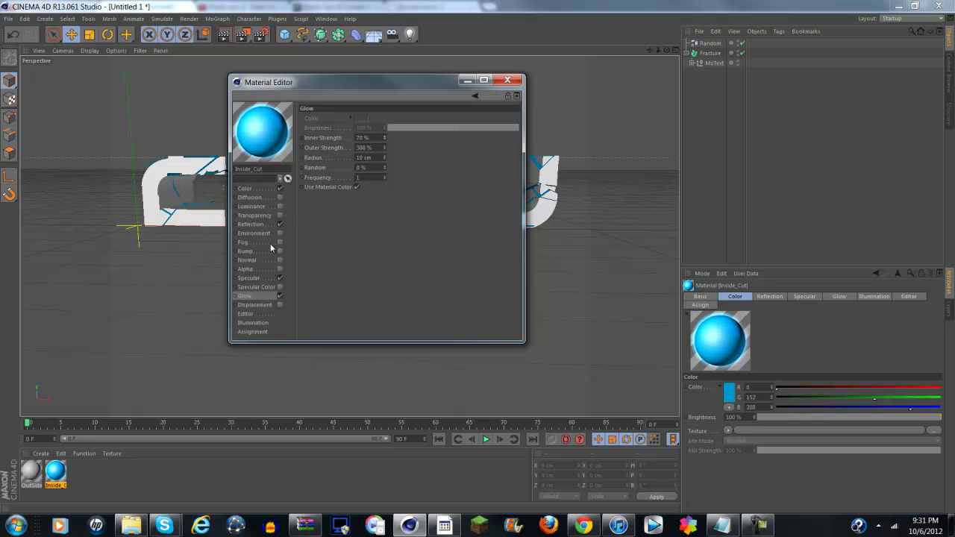
click(507, 79)
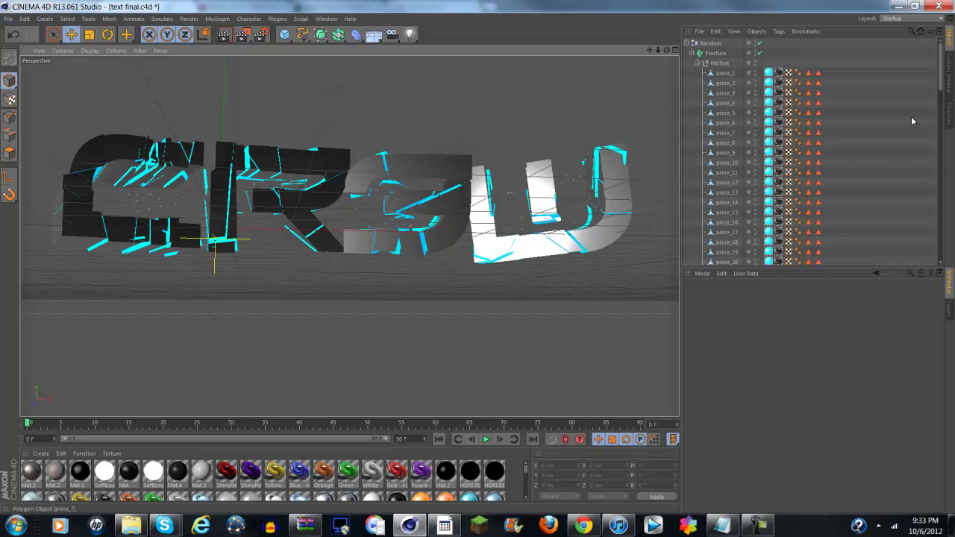
drag(939, 86, 953, 267)
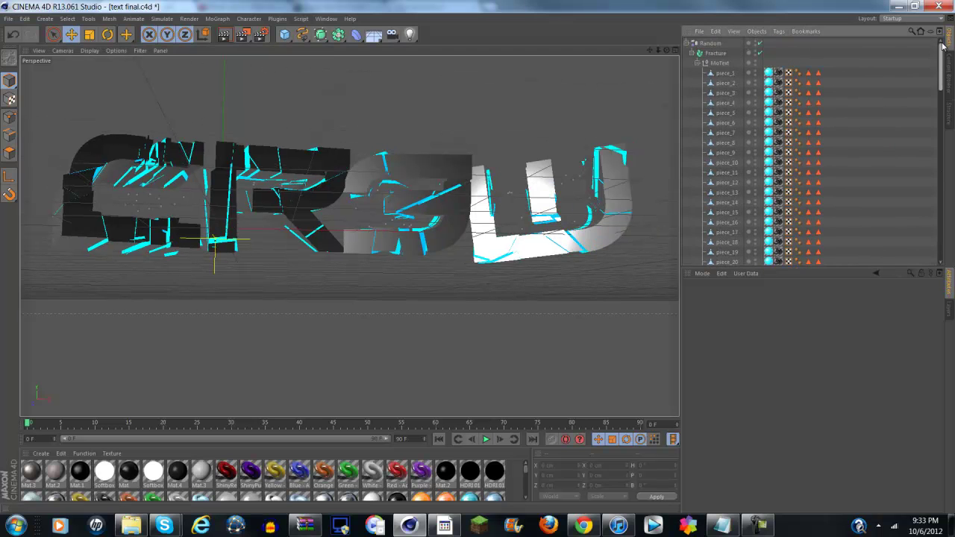
Collapse the MoText hierarchy and inspect the color settings of the OutSide_Cut and ShinyRed materials
key(ctrl+z)
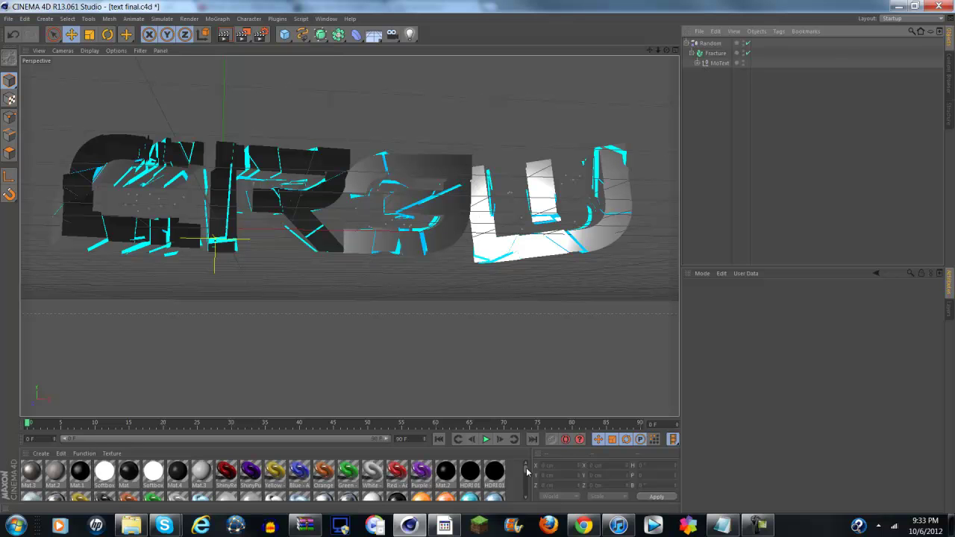
scroll(525, 482, down, 4)
scroll(526, 488, down, 2)
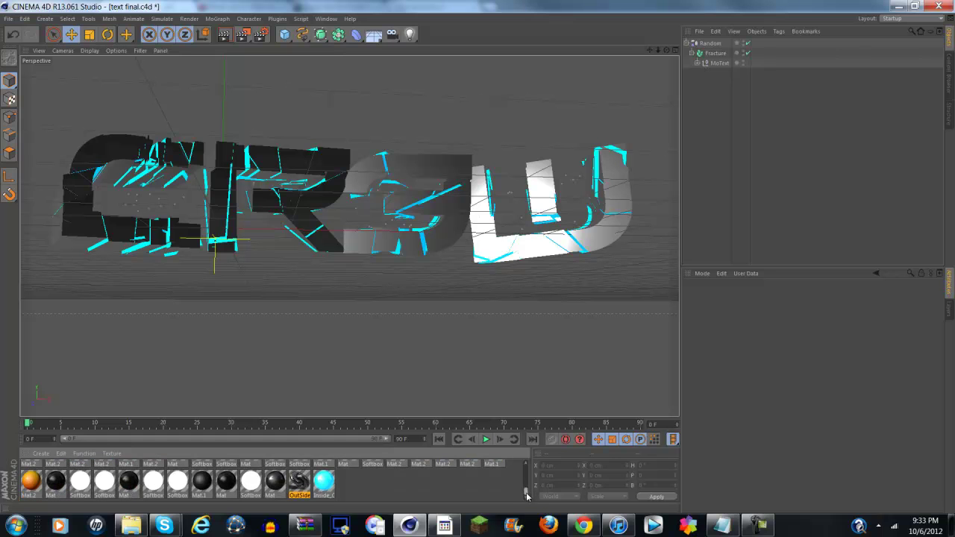
click(299, 482)
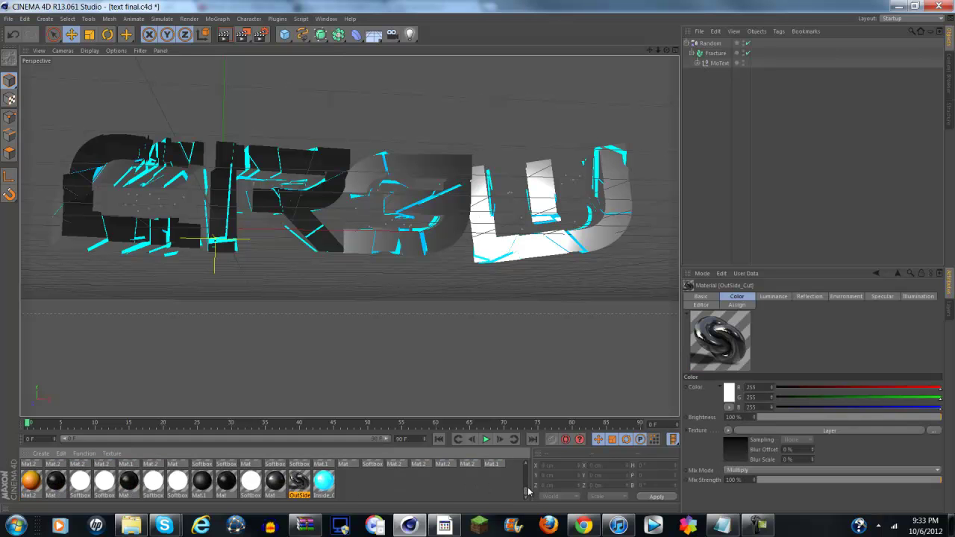
scroll(527, 470, up, 2)
click(232, 476)
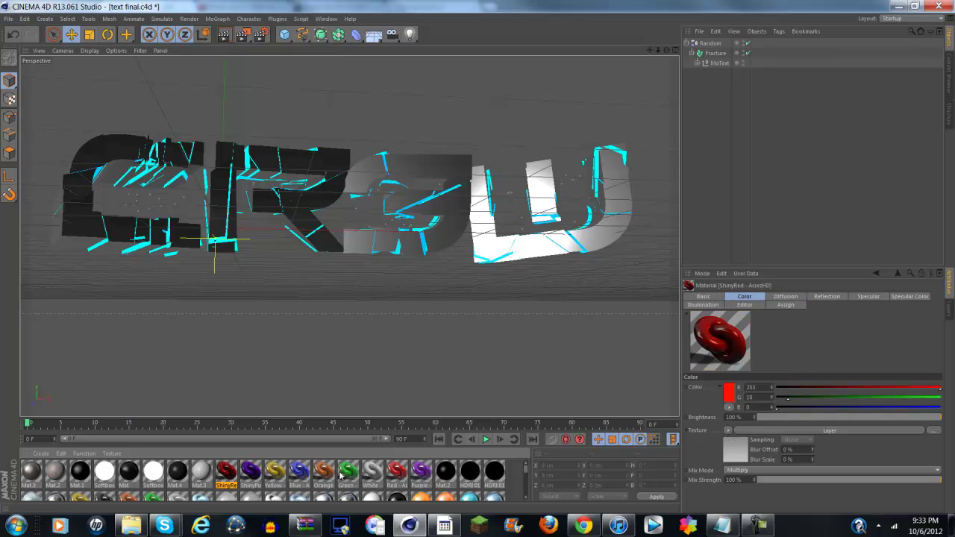
Examine the OutSide_Cut texture tag on the MoText pieces and its matching material, with a render preview of the view
click(697, 62)
scroll(790, 139, down, 2)
scroll(783, 187, up, 2)
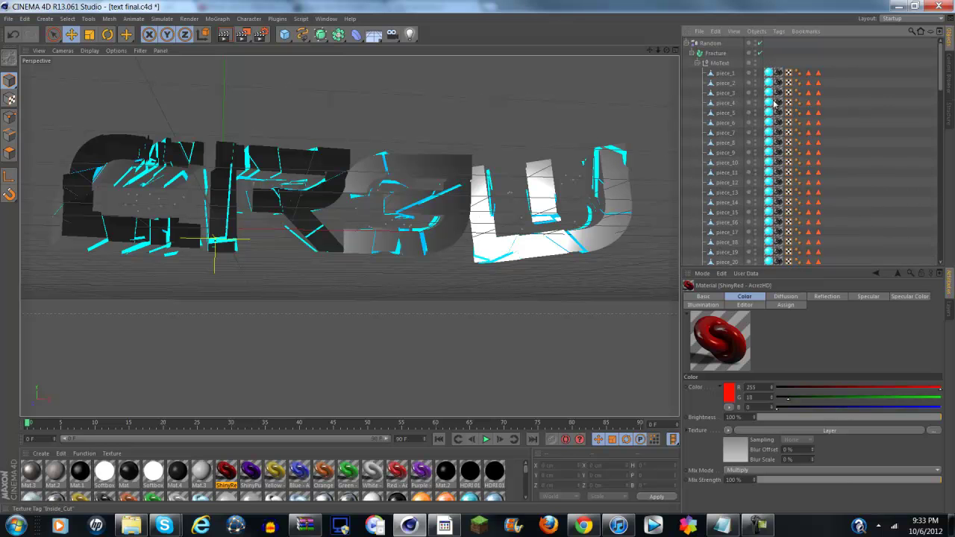
scroll(778, 216, down, 10)
scroll(778, 216, down, 2)
click(778, 212)
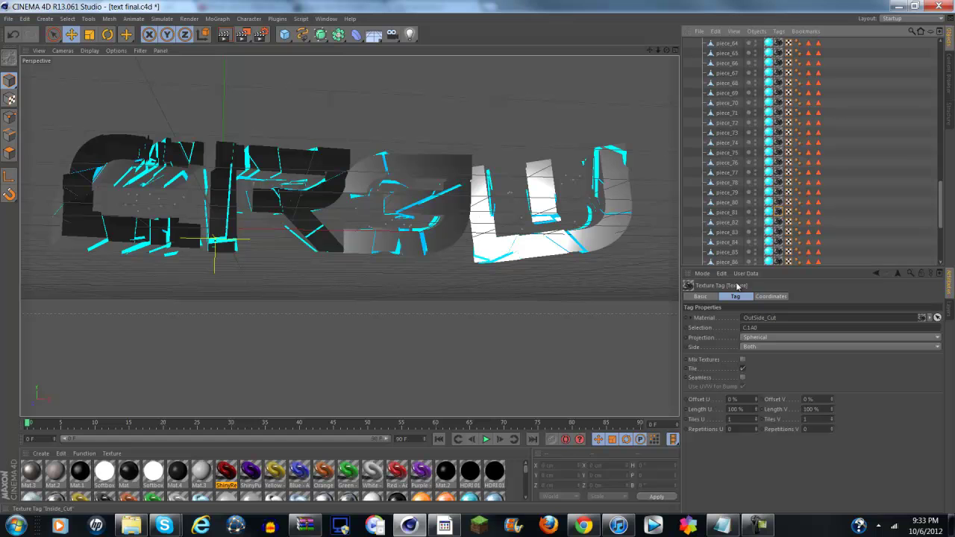
scroll(342, 487, down, 2)
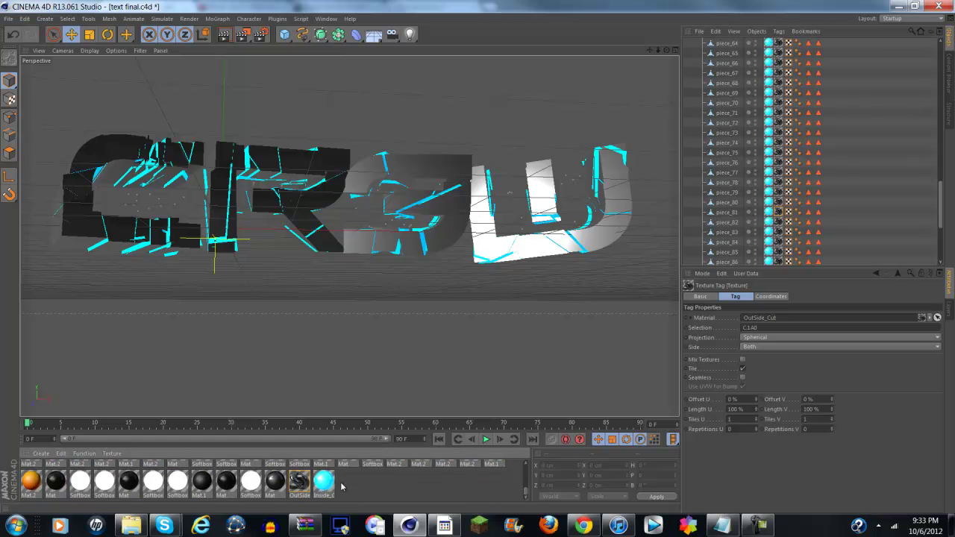
click(302, 483)
scroll(418, 478, up, 2)
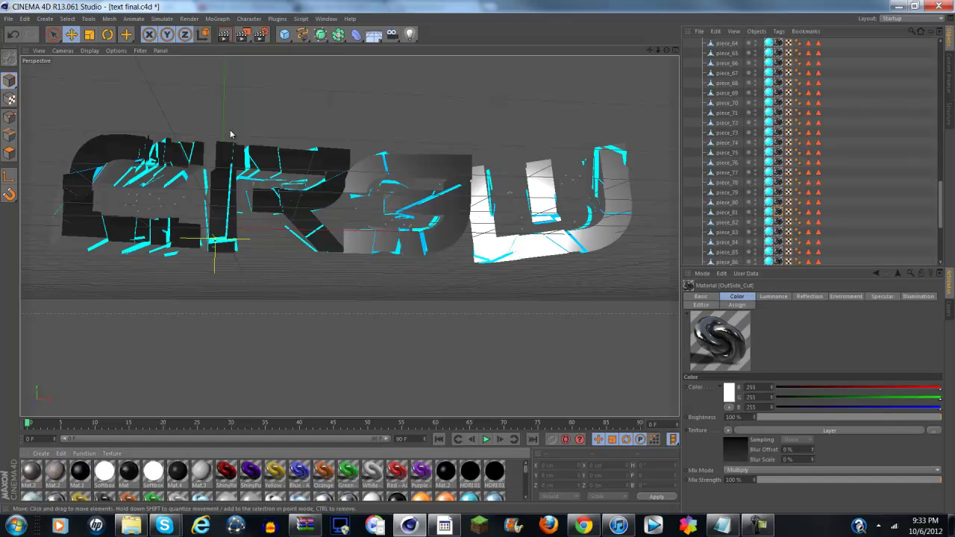
click(222, 34)
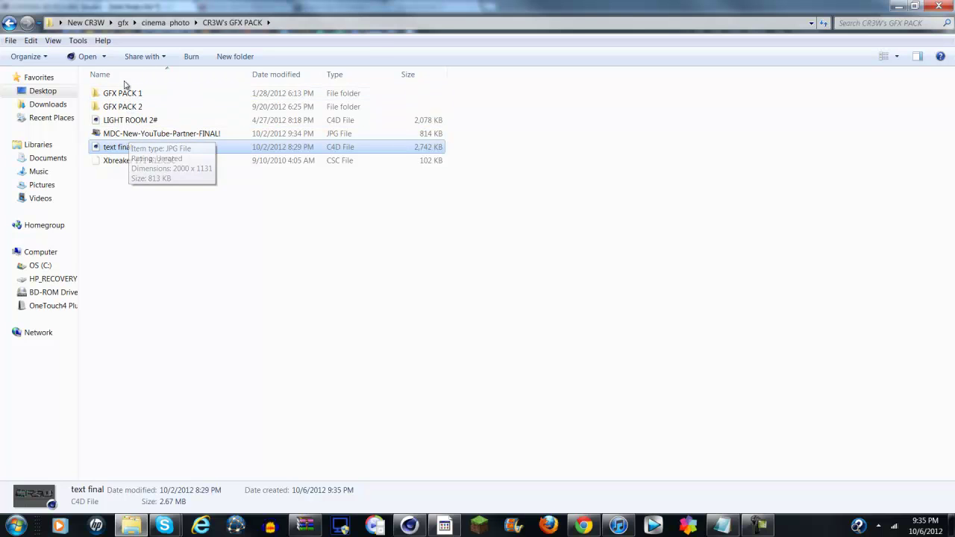
Locate the CR3W's GFX PACK folder inside cinema photo and preview its MDC-New-YouTube-Partner-FINAL! image
click(9, 22)
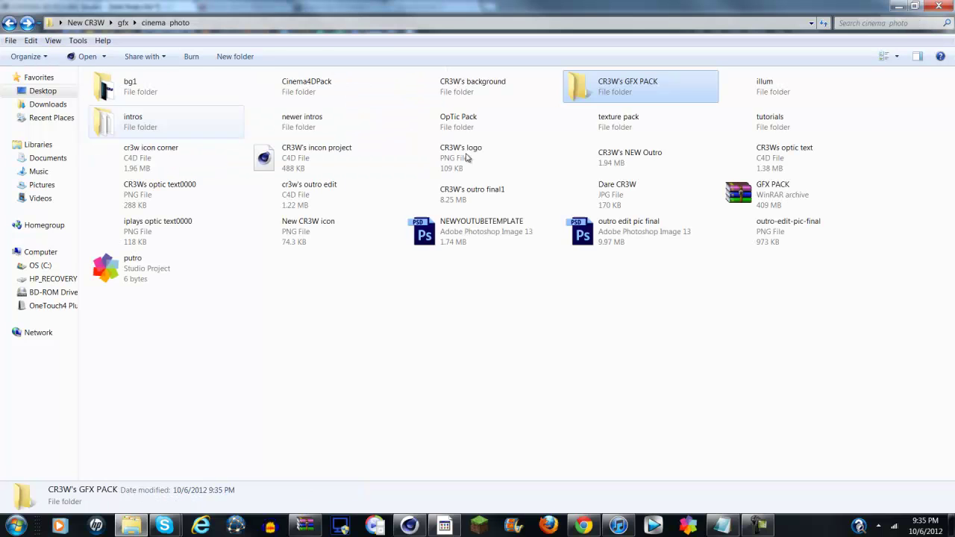
double_click(667, 92)
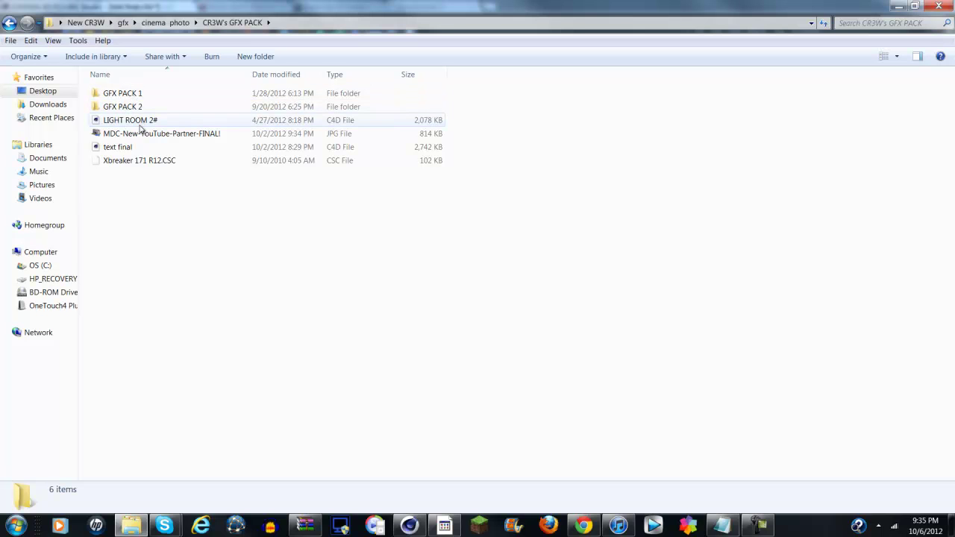
click(142, 132)
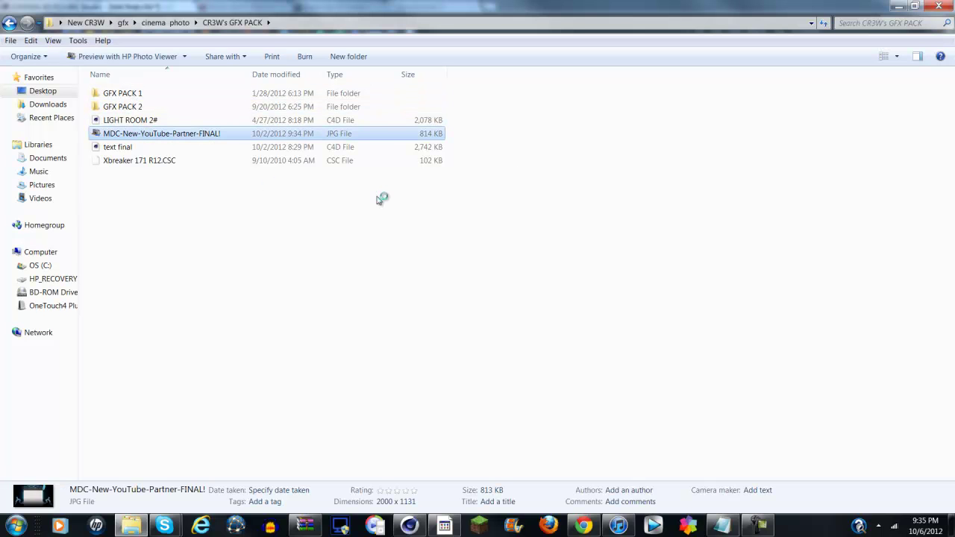
key(Return)
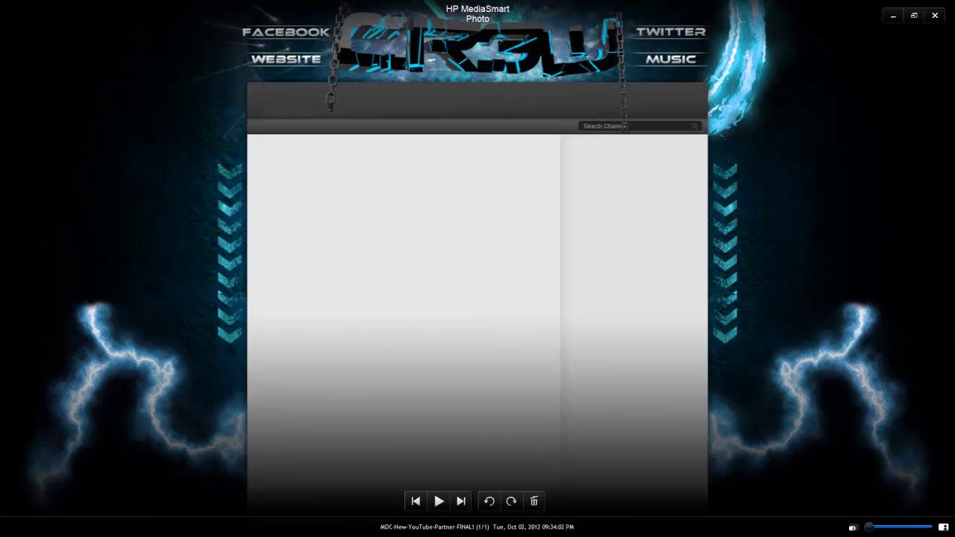
key(Escape)
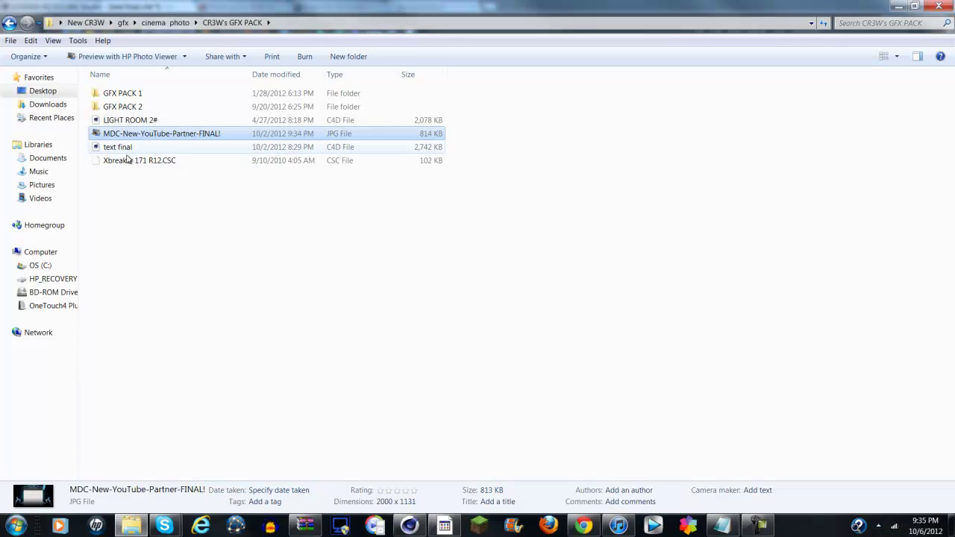
click(142, 243)
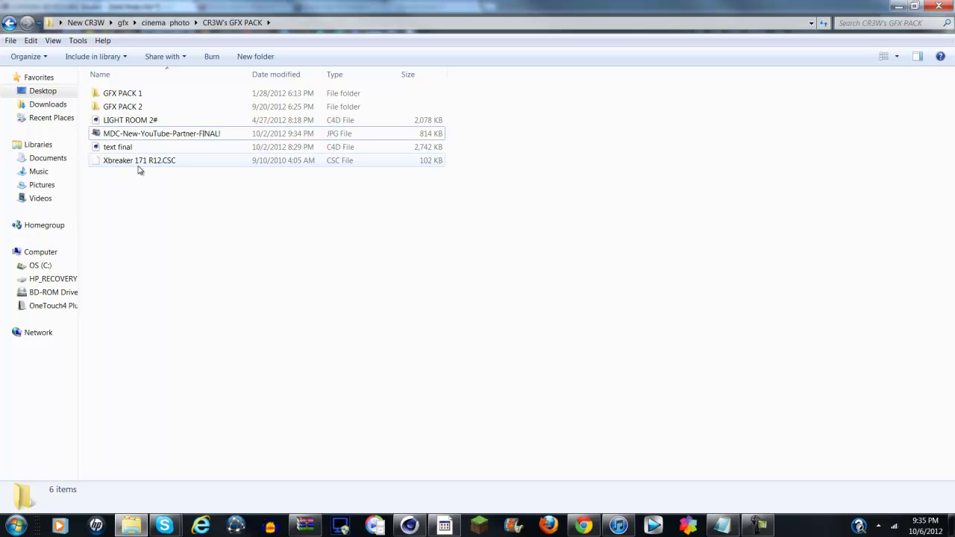
Browse the contents of the GFX PACK 2 and GFX PACK 1 folders, including the Fonts subfolder
drag(469, 8, 370, 78)
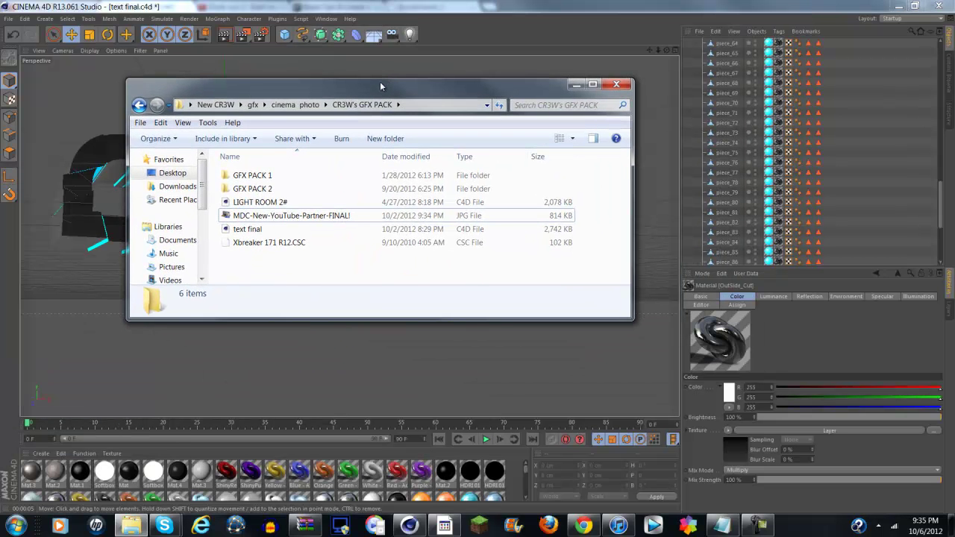
click(257, 202)
double_click(258, 190)
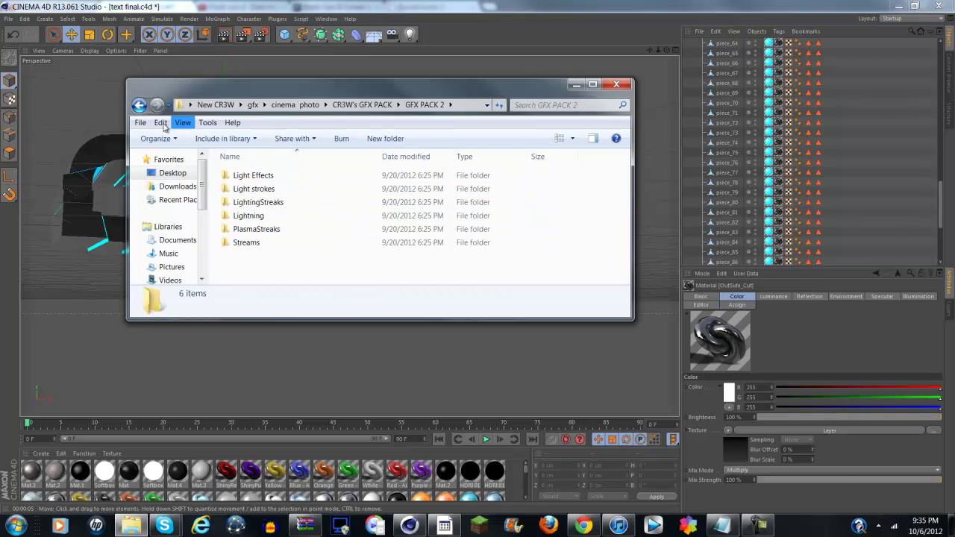
click(139, 105)
double_click(275, 174)
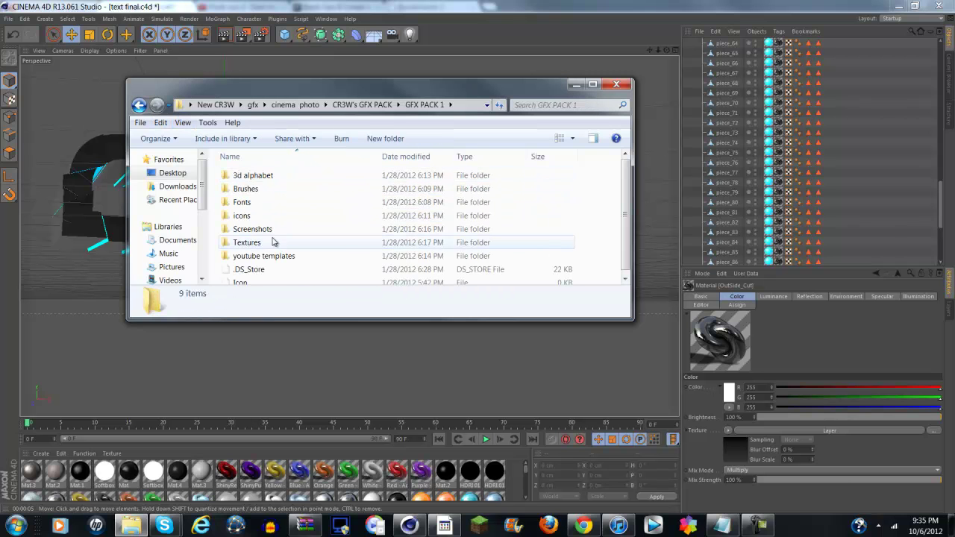
click(257, 206)
double_click(258, 209)
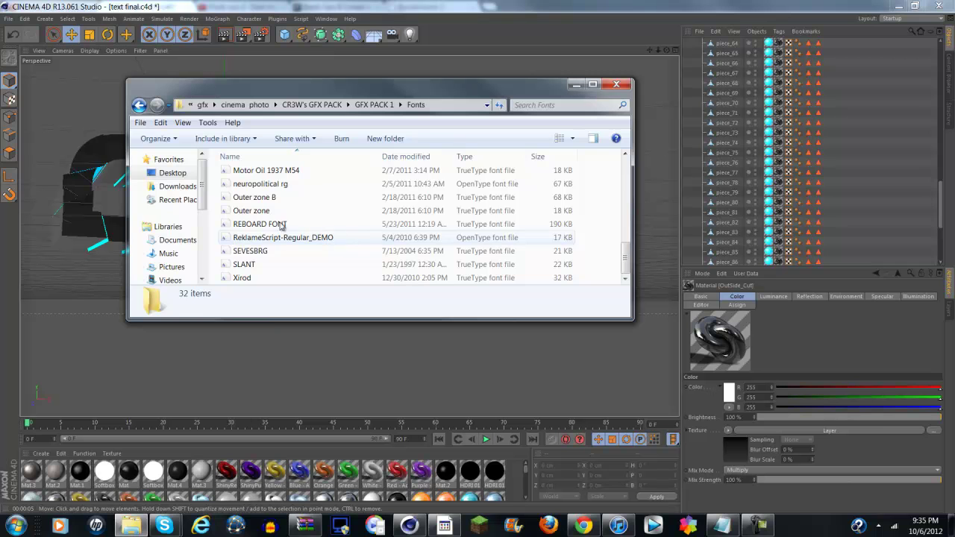
click(139, 104)
click(138, 105)
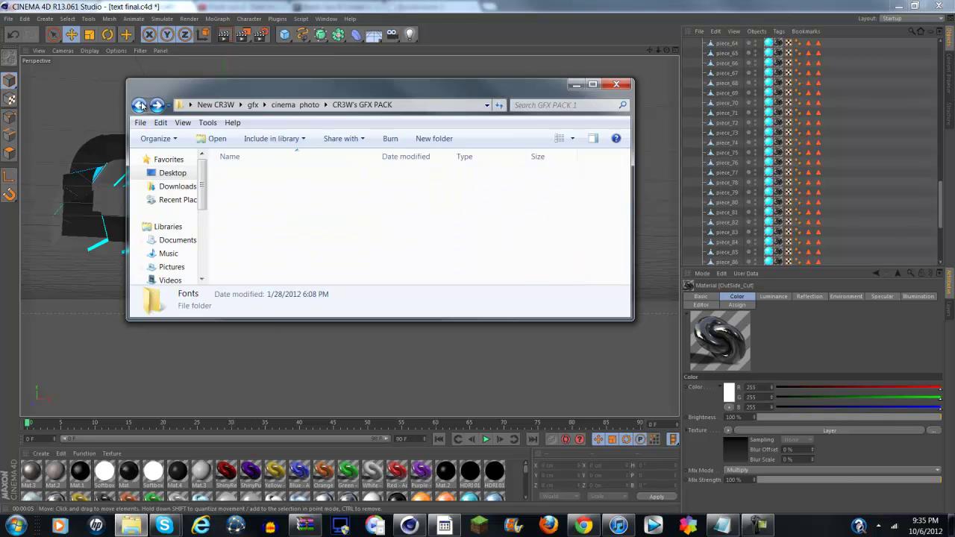
drag(364, 98, 439, 164)
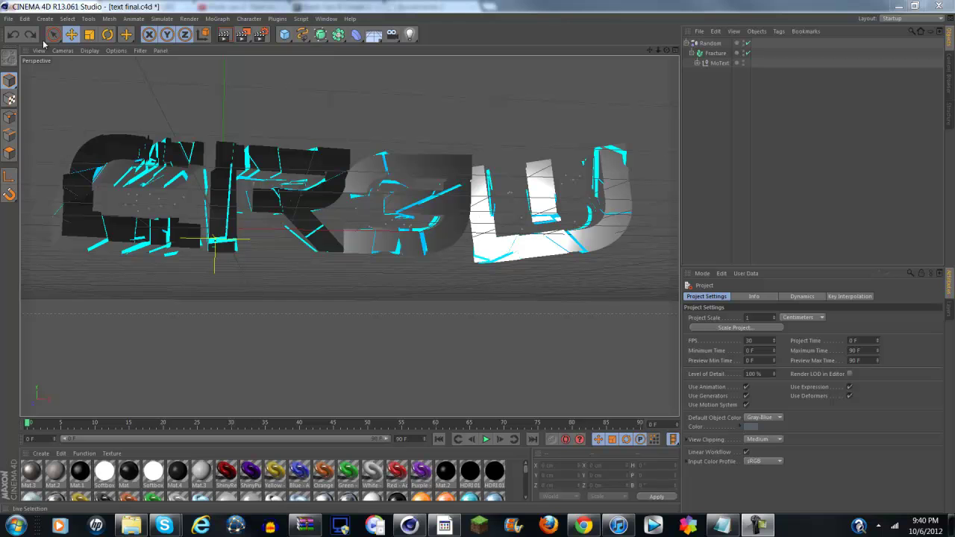
Merge the LIGHT ROOM 2# file from the CR3W's GFX PACK folder into the text final scene
click(9, 18)
click(51, 55)
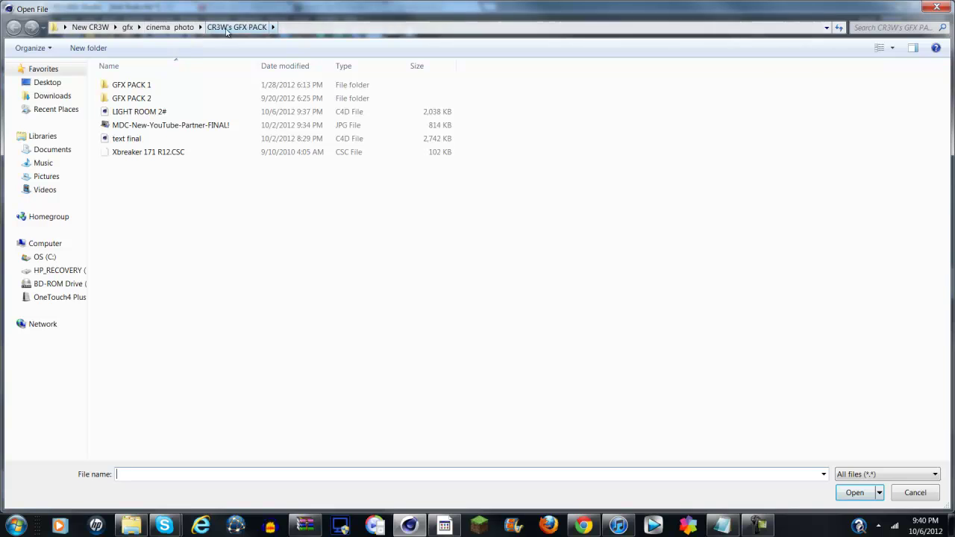
double_click(168, 113)
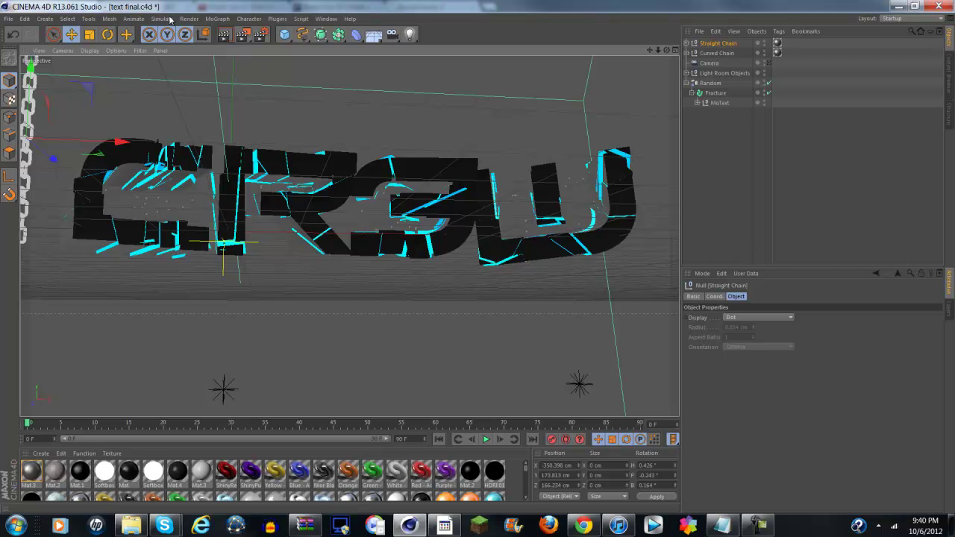
Add a new camera to the scene from the current perspective view
click(217, 18)
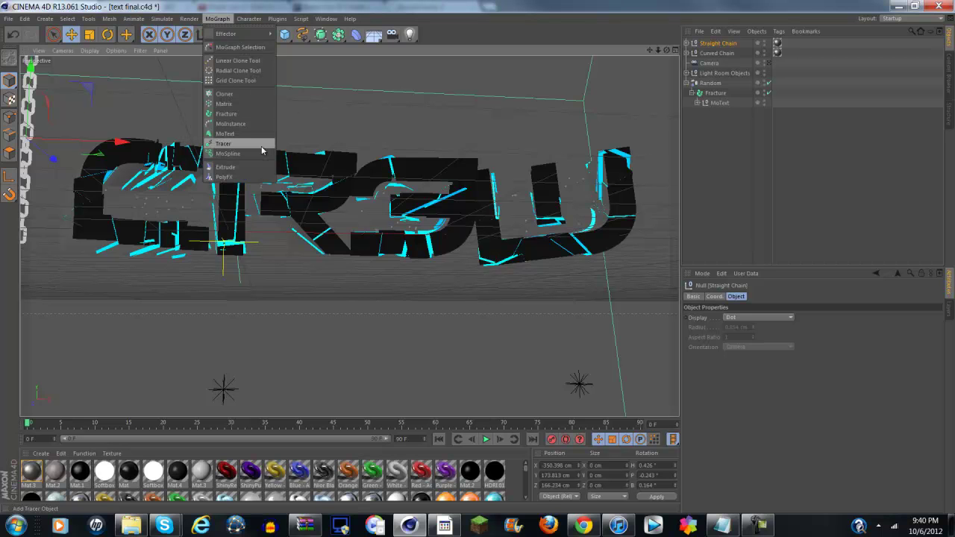
mouse_move(350, 18)
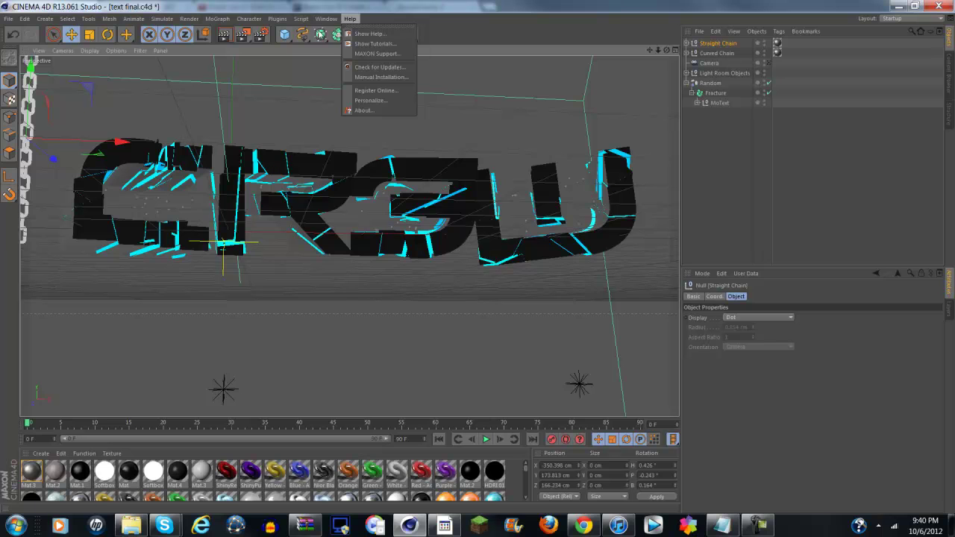
click(475, 37)
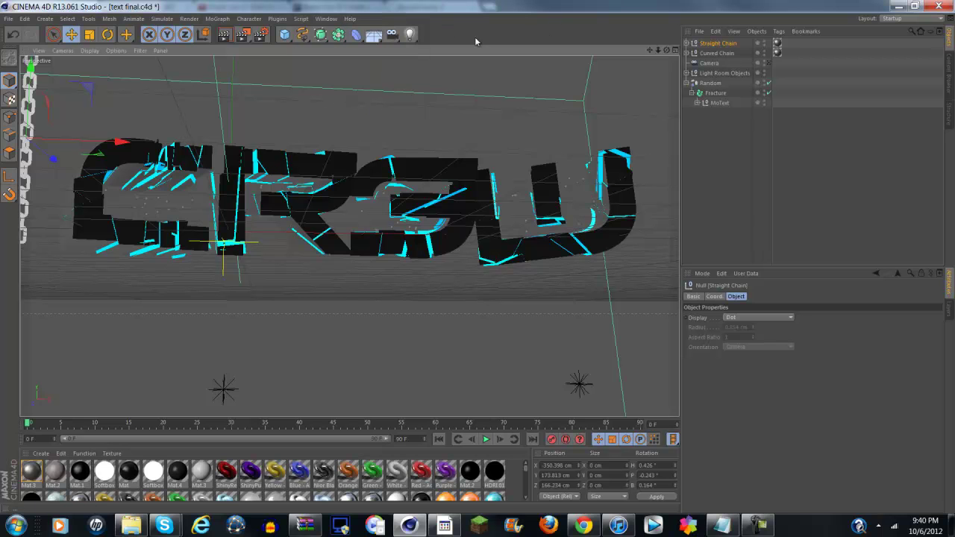
click(395, 40)
click(427, 50)
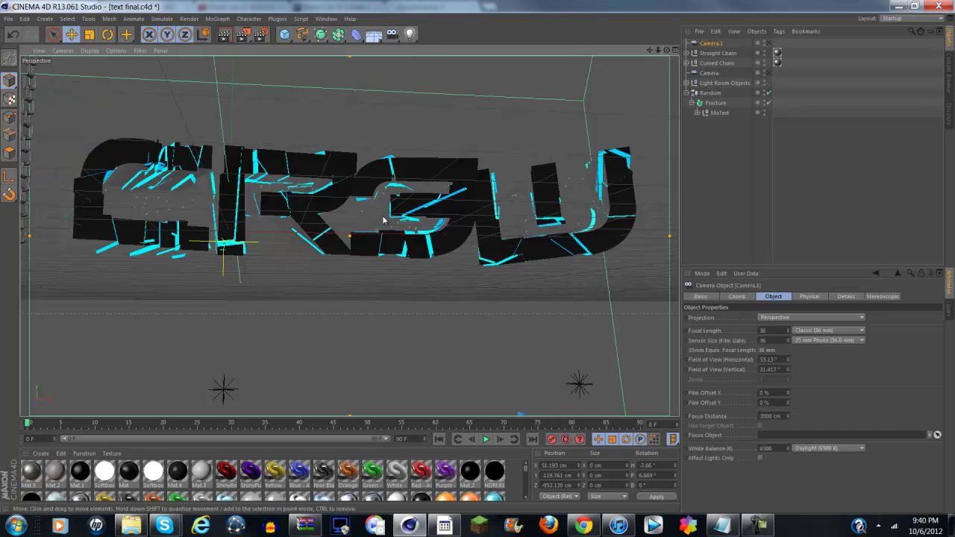
Check the view through the light room's original Camera, and delete that camera
click(770, 74)
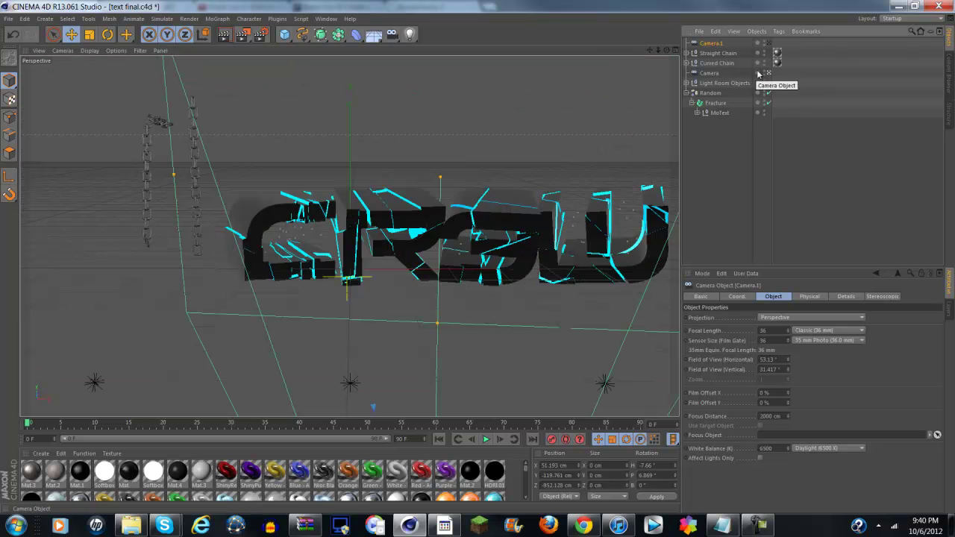
click(770, 74)
click(770, 74)
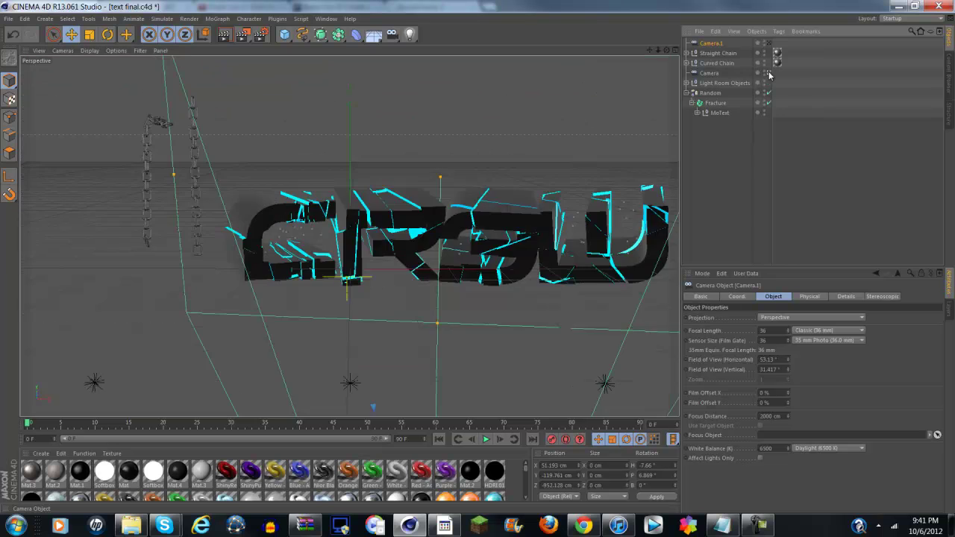
click(769, 74)
click(769, 73)
click(769, 74)
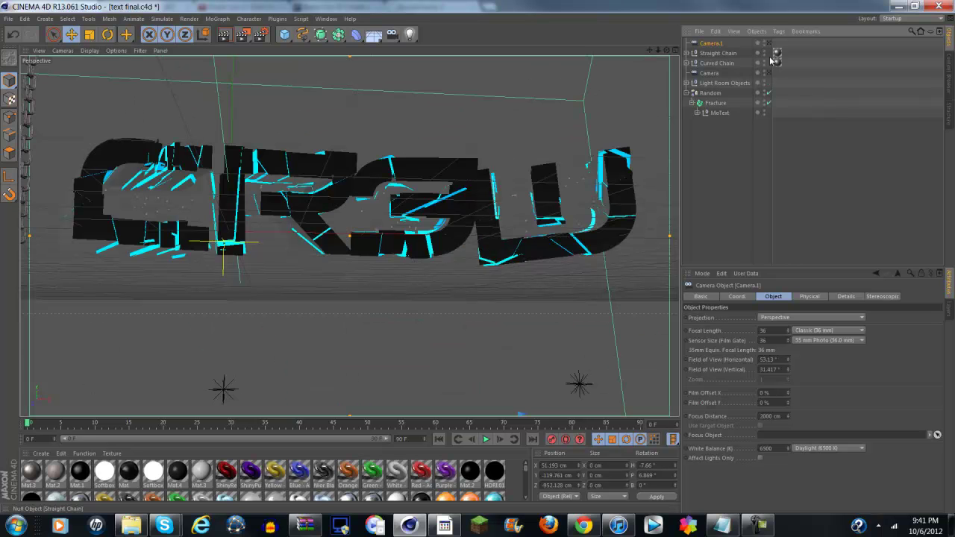
click(720, 73)
key(Delete)
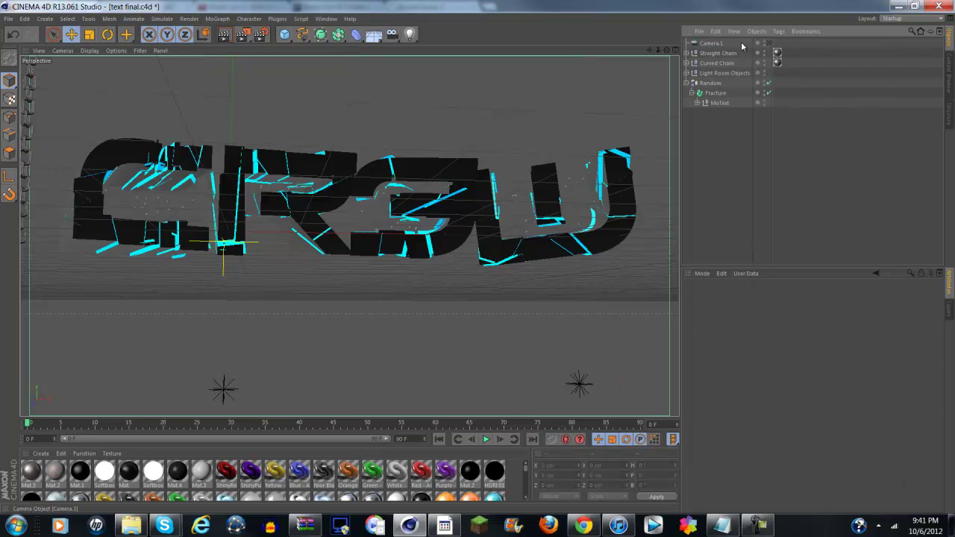
Leave the Camera.1 view and examine its placement and the two chains beside the text from several angles
click(728, 44)
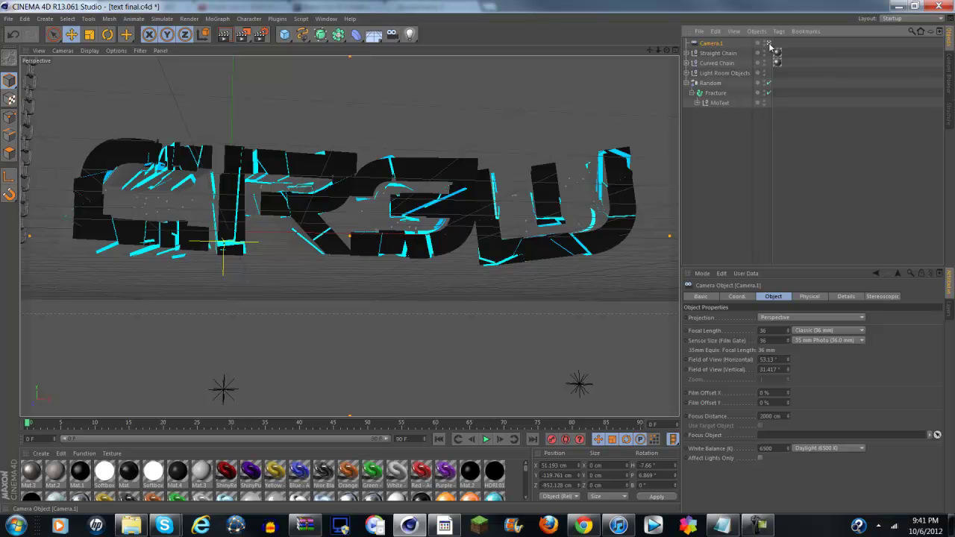
scroll(529, 182, down, 2)
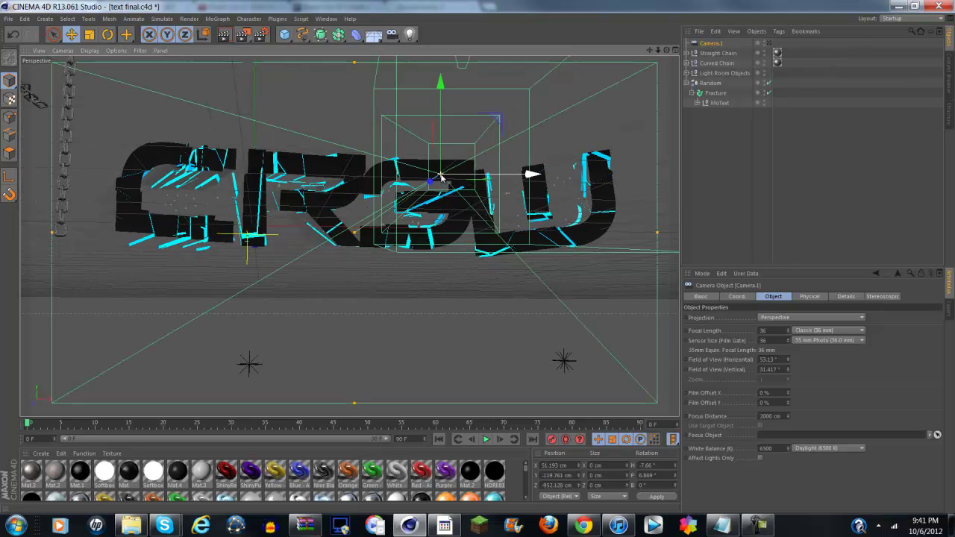
scroll(478, 261, down, 1)
scroll(475, 256, up, 5)
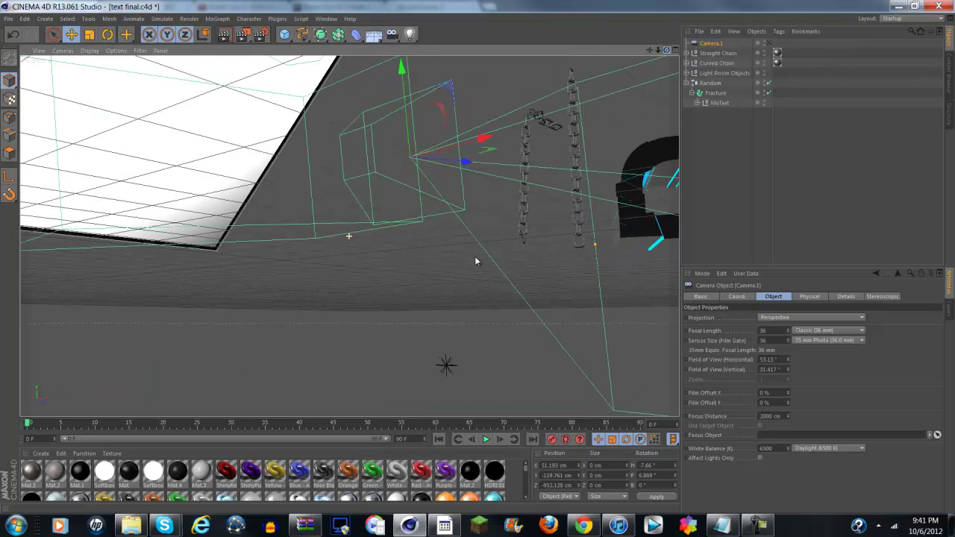
scroll(604, 102, down, 3)
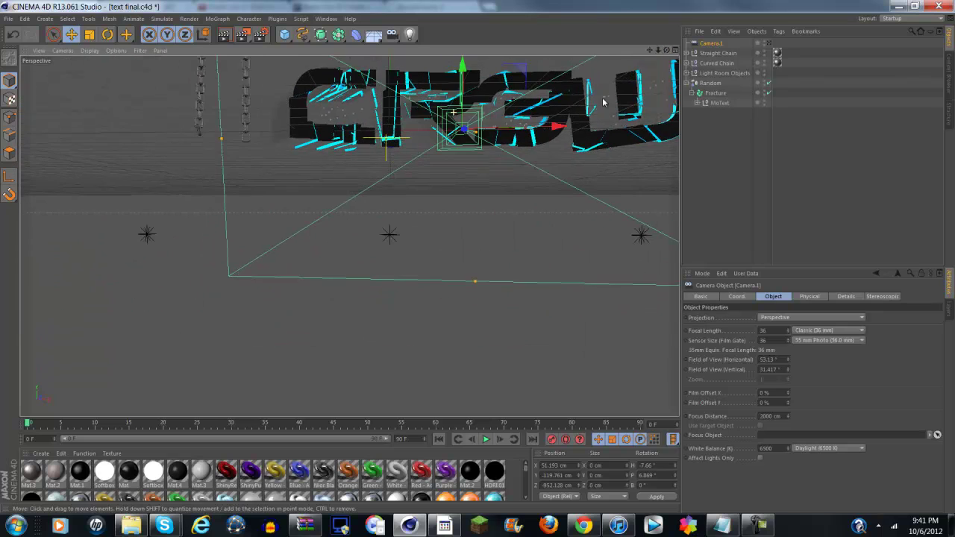
scroll(475, 259, down, 3)
scroll(474, 259, up, 3)
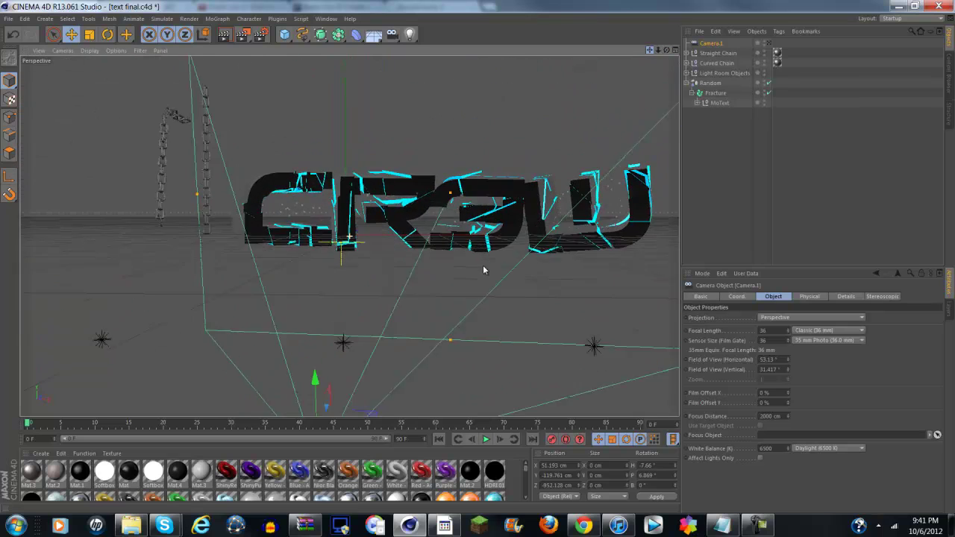
scroll(590, 80, down, 4)
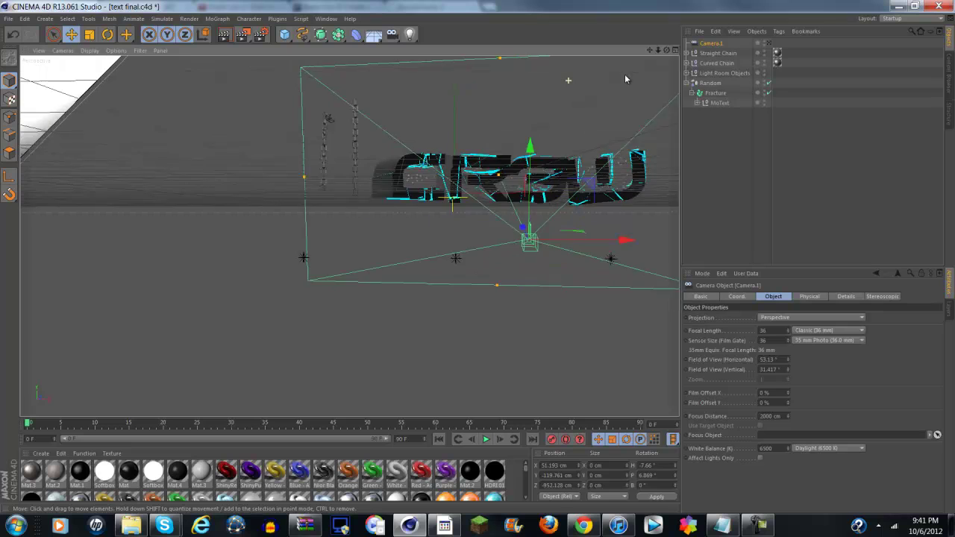
drag(648, 50, 479, 259)
scroll(589, 120, up, 6)
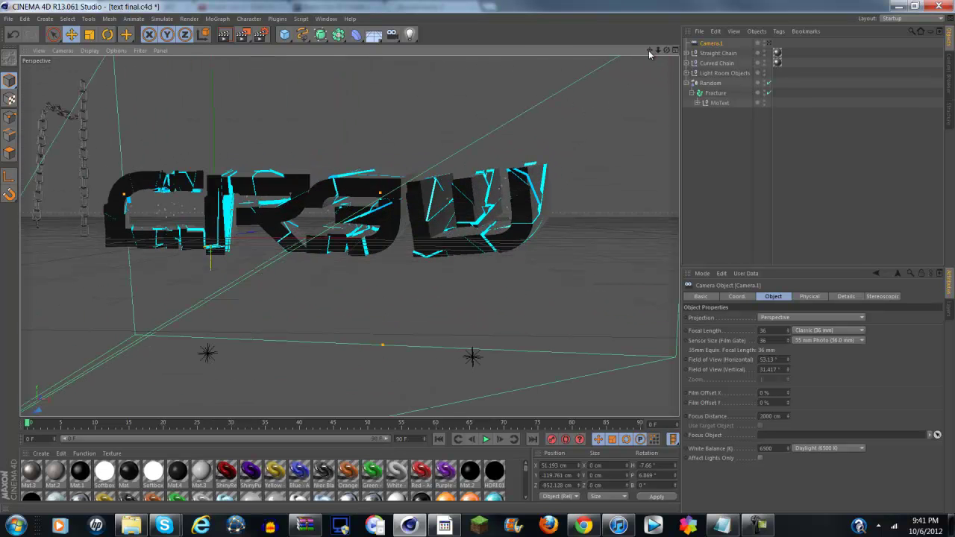
drag(649, 50, 116, 108)
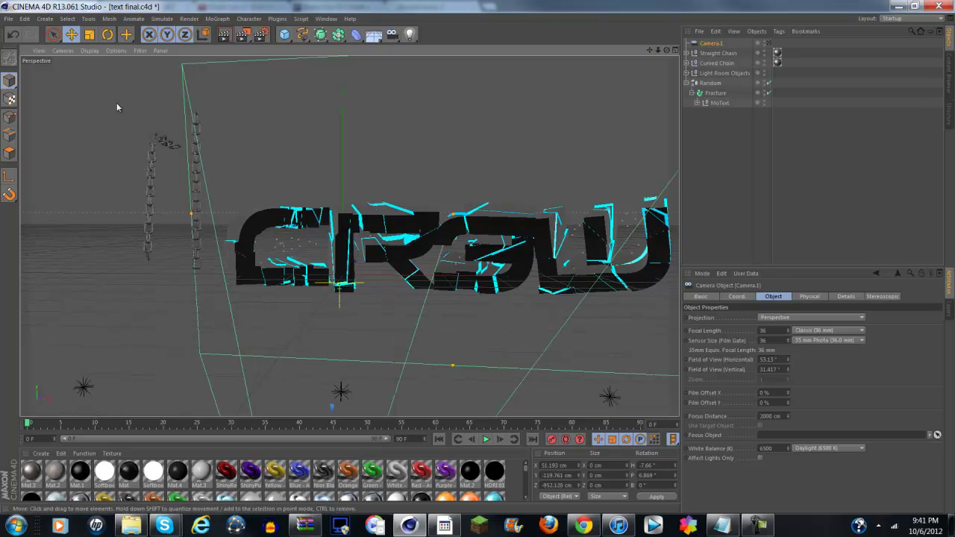
Move the Curved Chain in front of the letter C, to about X -199 cm and Z -65 cm
click(717, 64)
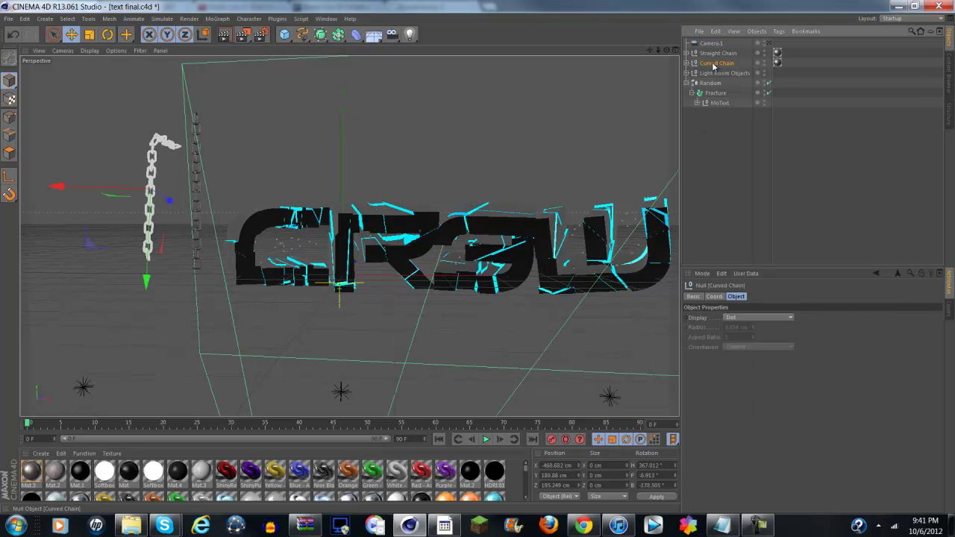
drag(133, 196, 222, 197)
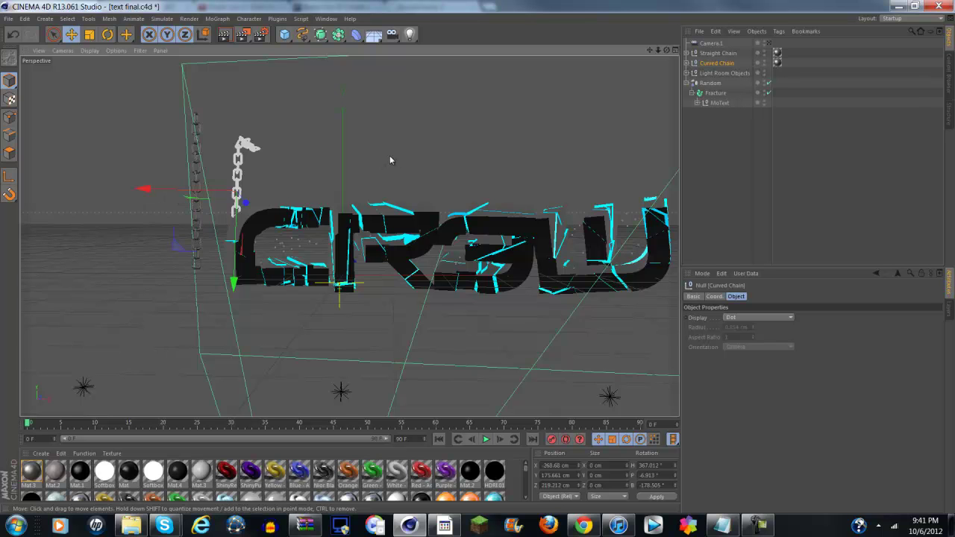
alt+drag(389, 160, 389, 157)
middle_click(416, 161)
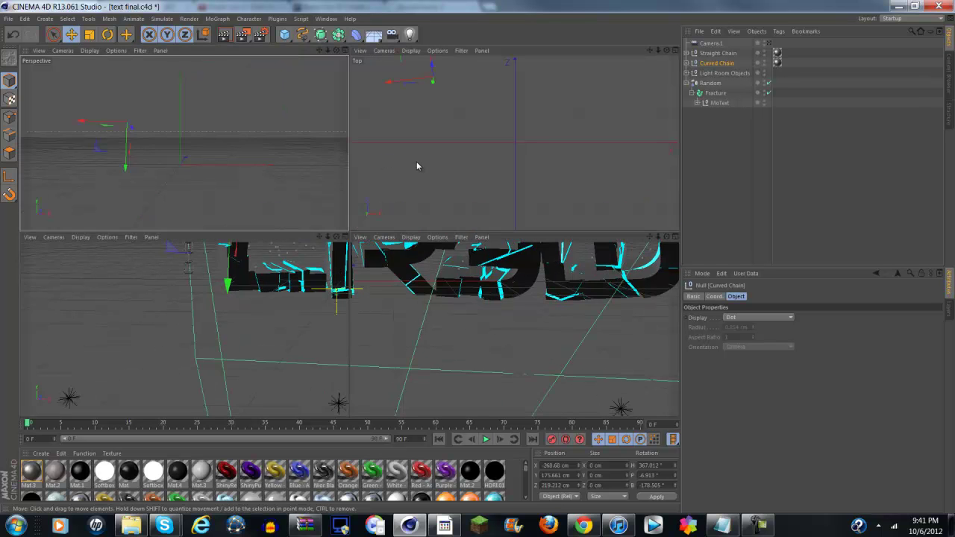
middle_click(482, 152)
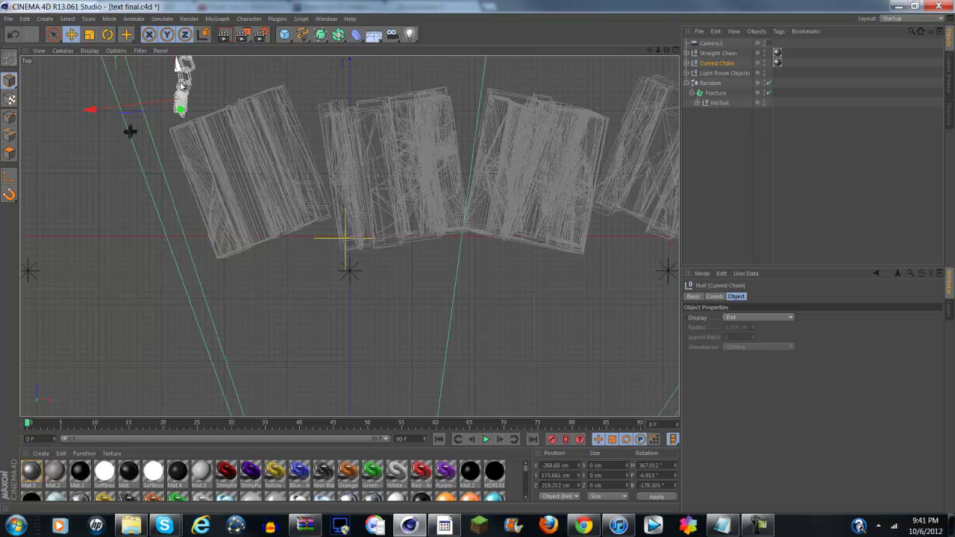
drag(180, 87, 212, 265)
drag(113, 289, 134, 288)
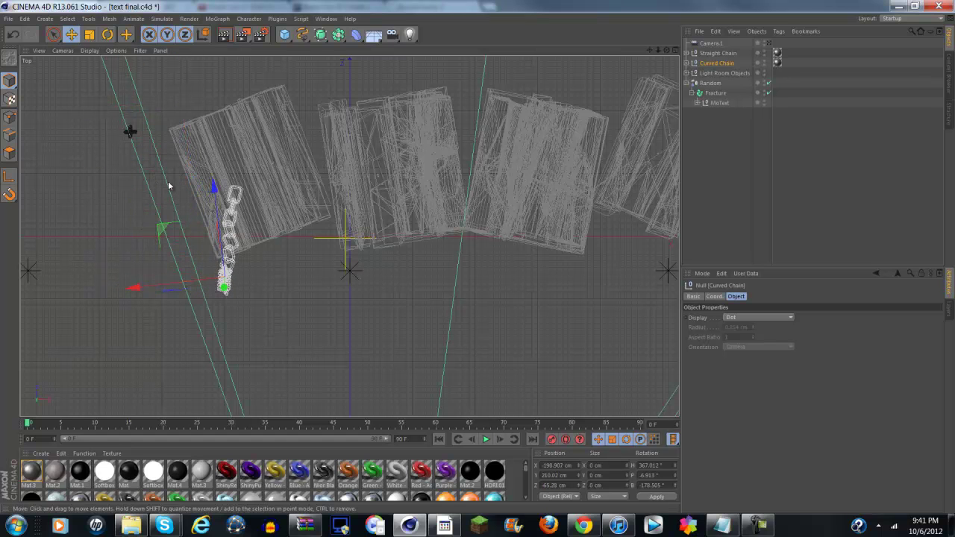
Rotate the Curved Chain to a heading of about 393° and shift it to about X -179 cm, Z -54 cm
key(r)
drag(172, 262, 201, 285)
key(e)
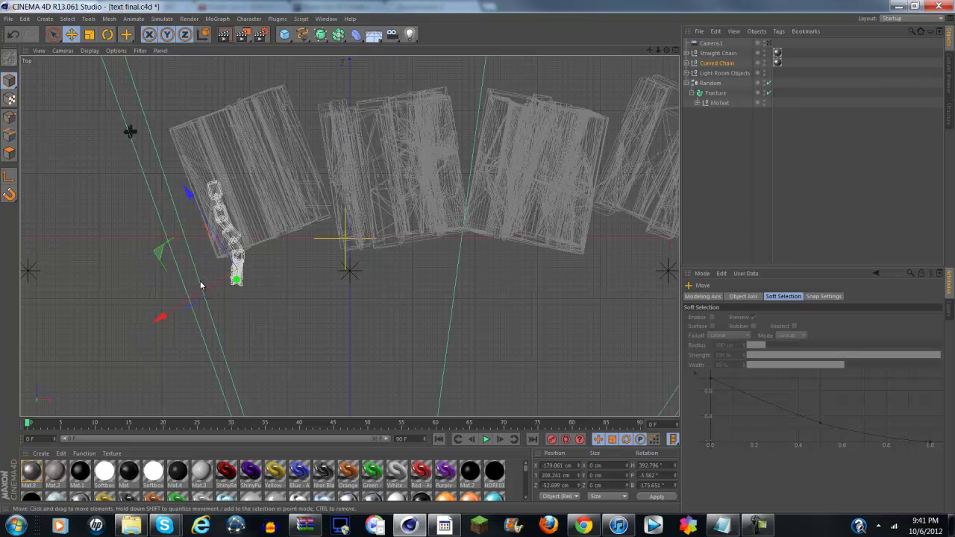
click(200, 292)
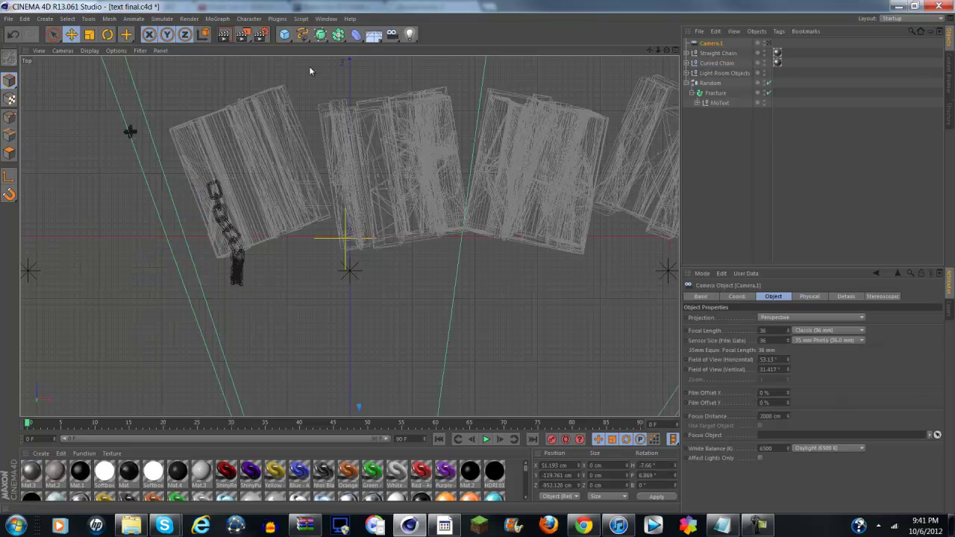
Move the whole Straight Chain across to the far end of the last letter, at about X 611 cm and Z -60 cm
click(130, 133)
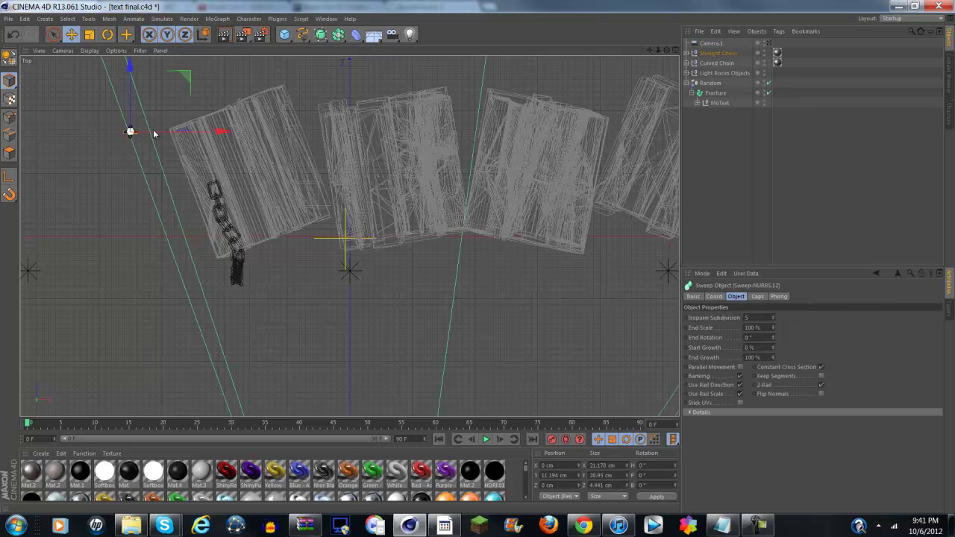
click(717, 53)
drag(216, 133, 648, 229)
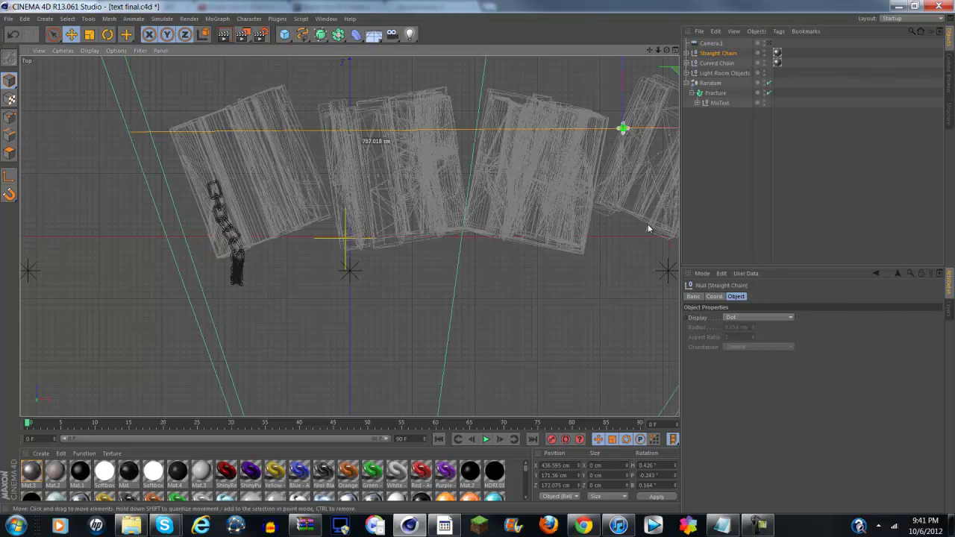
drag(614, 191, 575, 200)
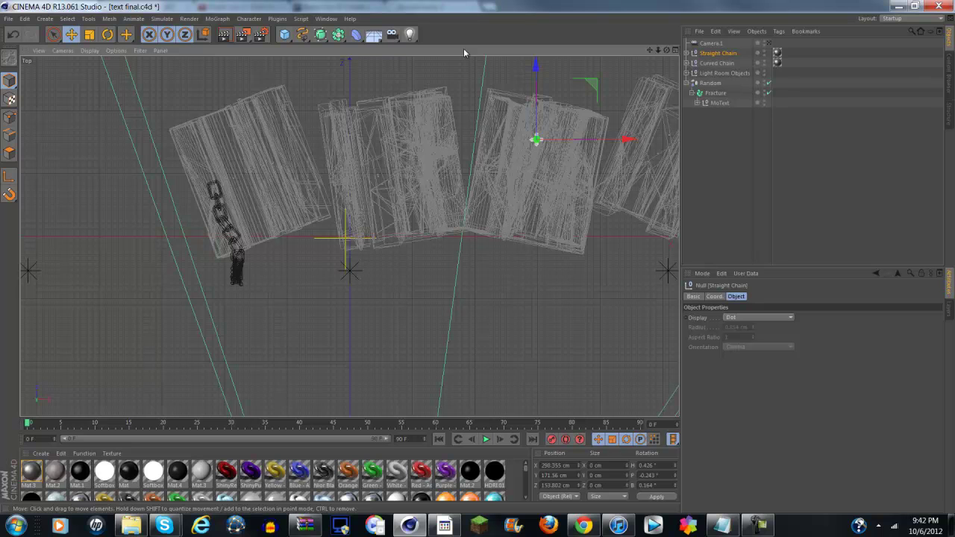
drag(649, 50, 309, 217)
drag(328, 250, 519, 262)
drag(481, 220, 481, 238)
middle_click(601, 132)
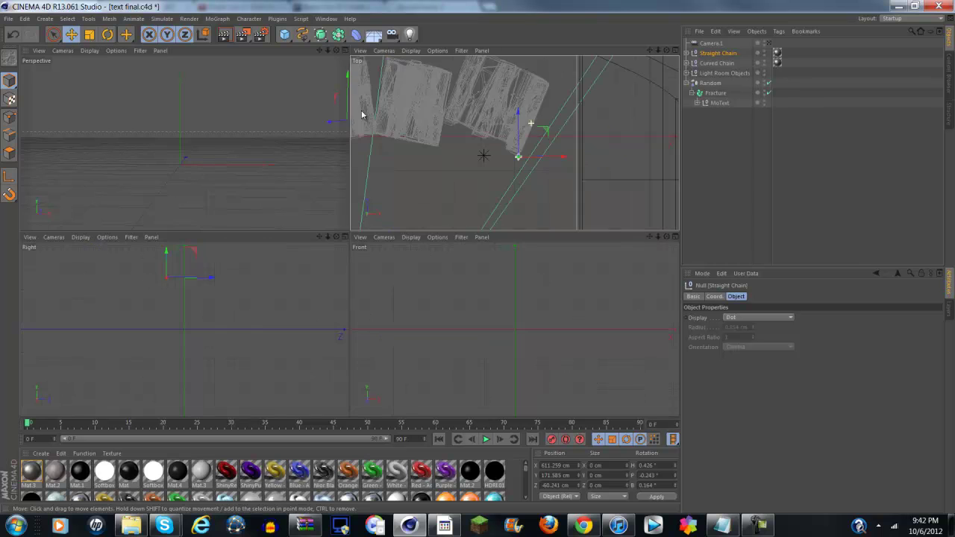
Through the Camera.1 view, lower the Curved Chain to about Y 6 cm and the Straight Chain to about Y -39 cm
middle_click(226, 136)
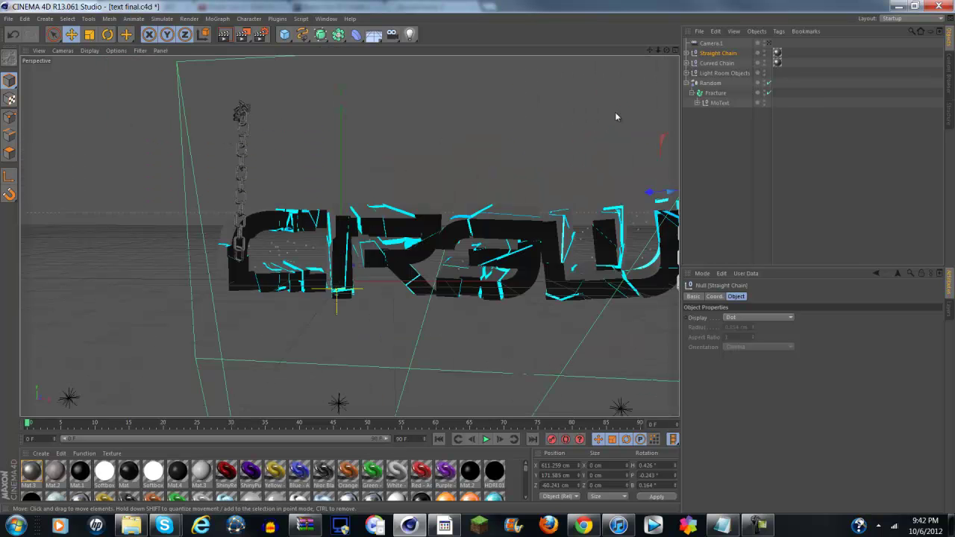
click(769, 43)
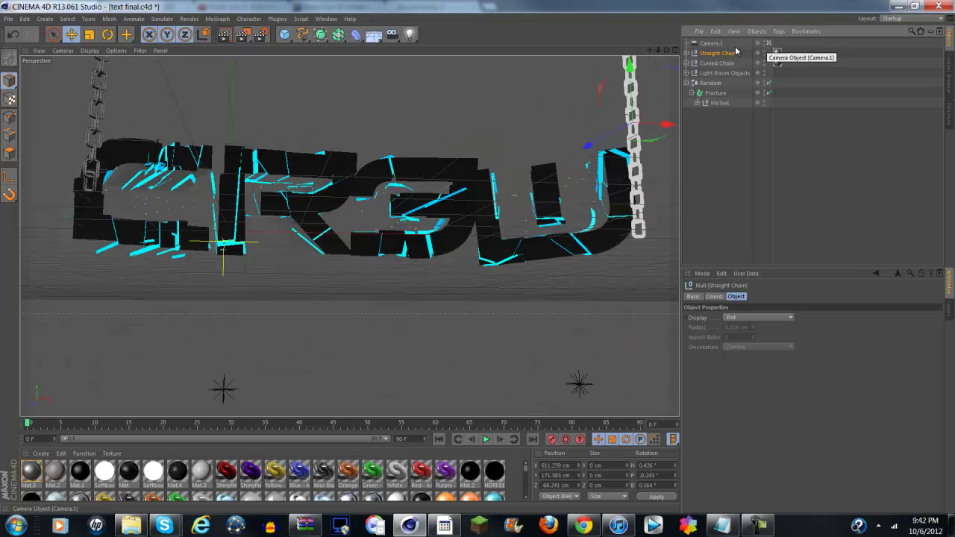
click(101, 132)
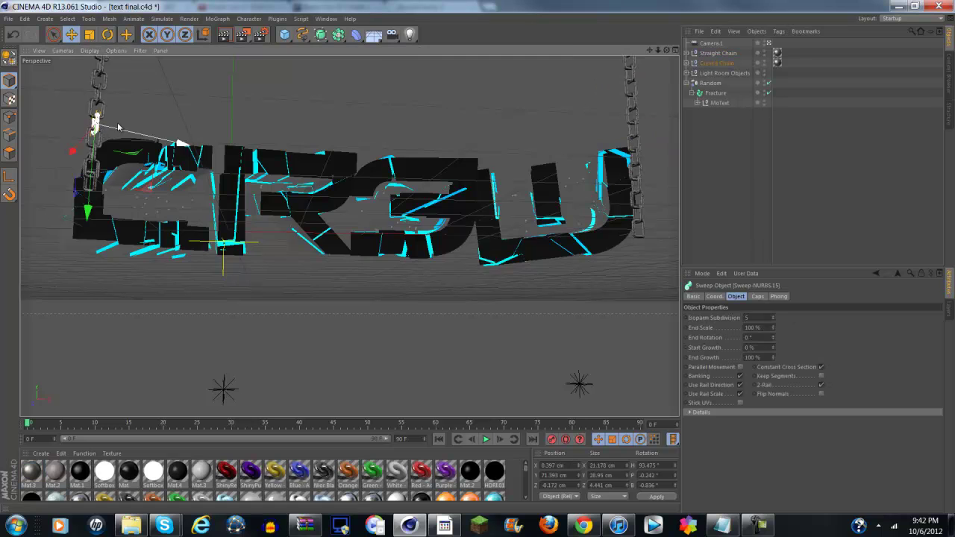
click(713, 53)
click(715, 63)
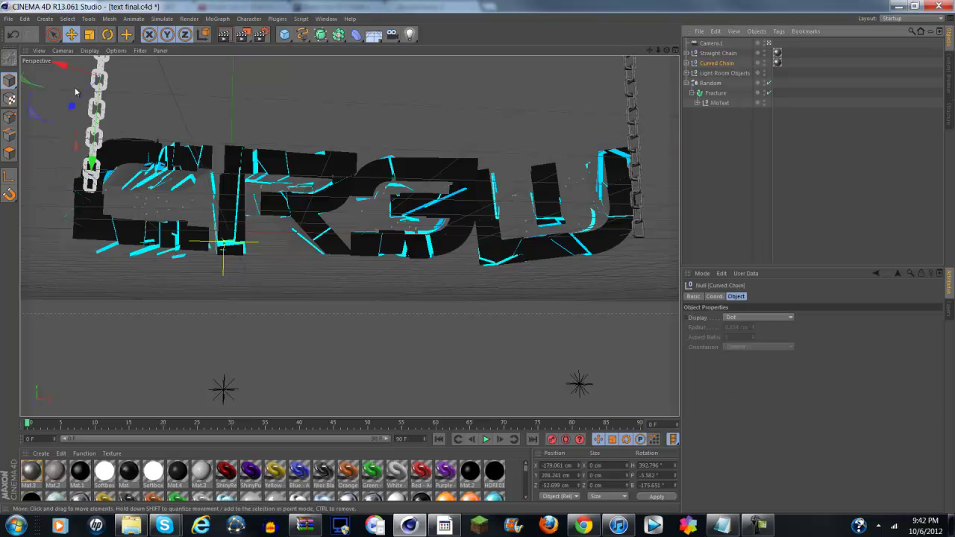
drag(94, 135, 94, 277)
click(723, 53)
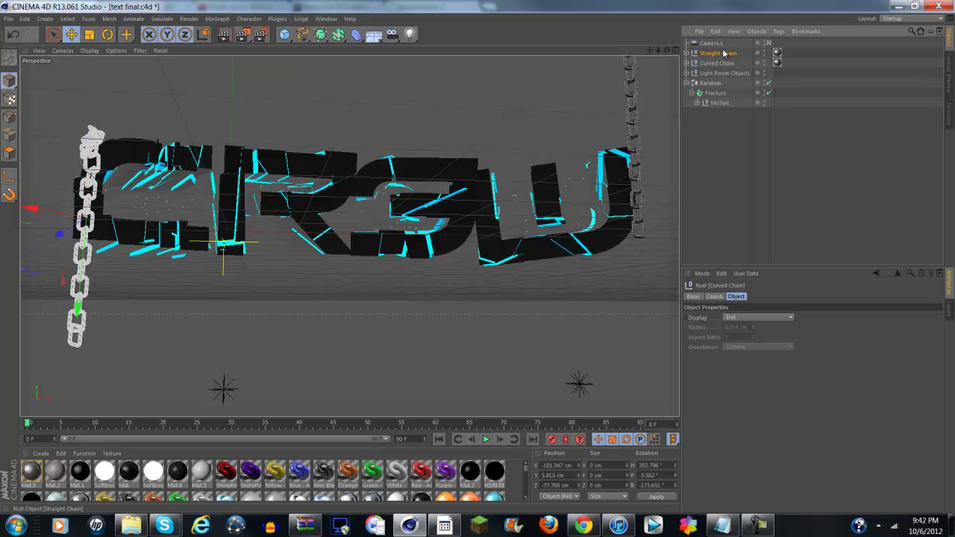
drag(635, 123, 599, 266)
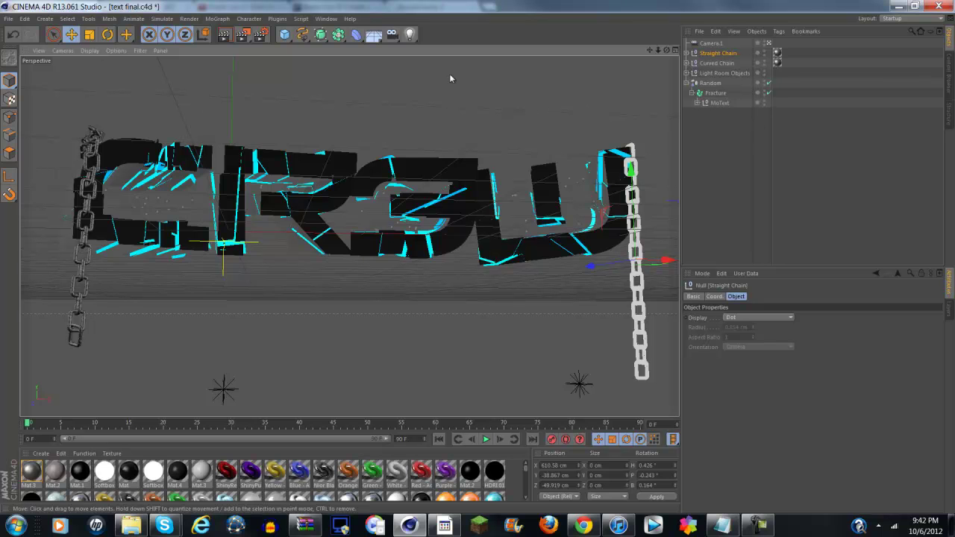
Deselect the chain and render the camera view, continuing past the missing softbox textures
click(745, 159)
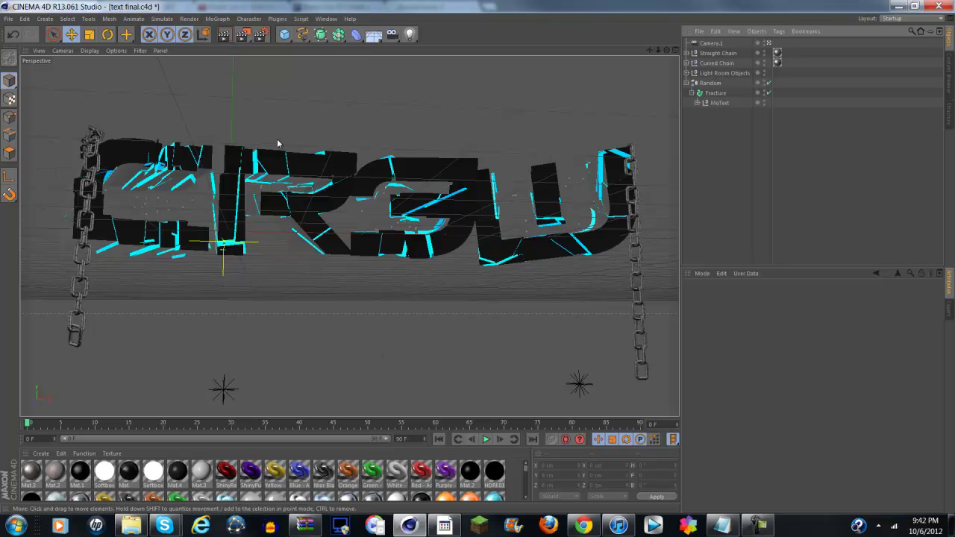
click(225, 34)
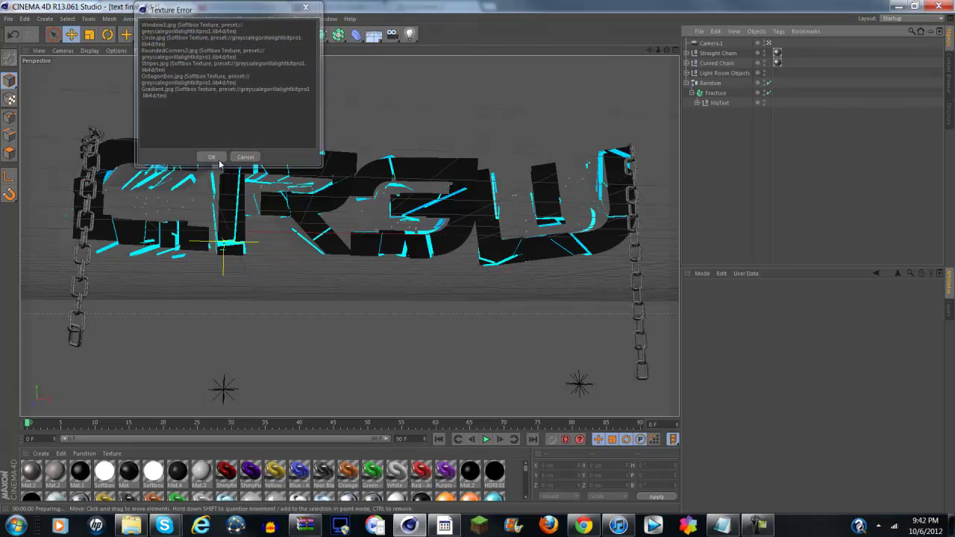
click(217, 158)
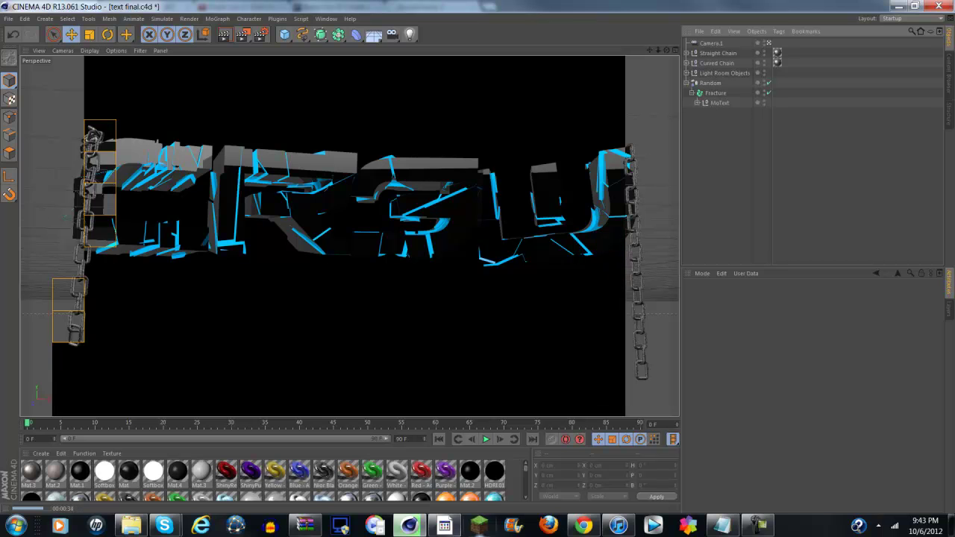
Switch to Photoshop and examine how the chained text sits in the MDC New YouTube Partner Template layout, from header to bottom fade
key(alt+Tab)
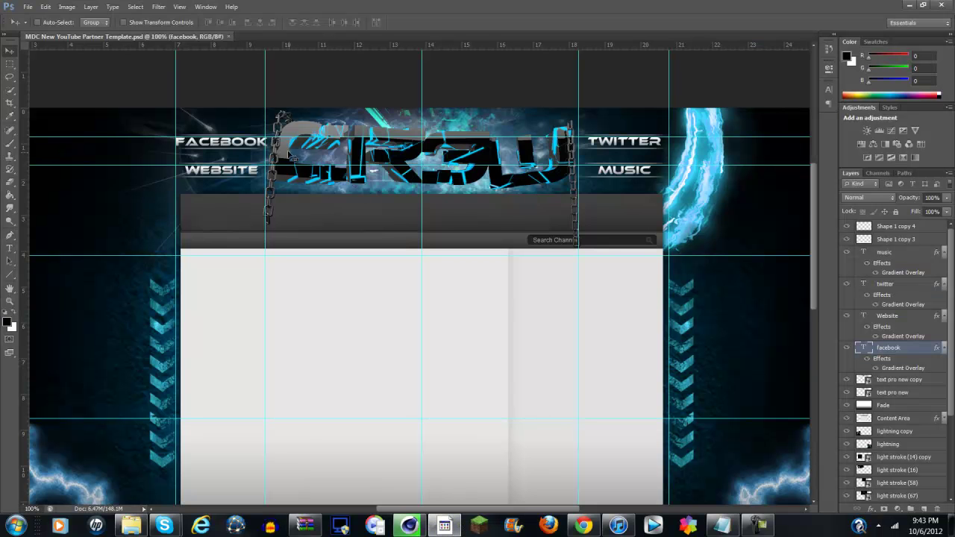
scroll(203, 299, down, 5)
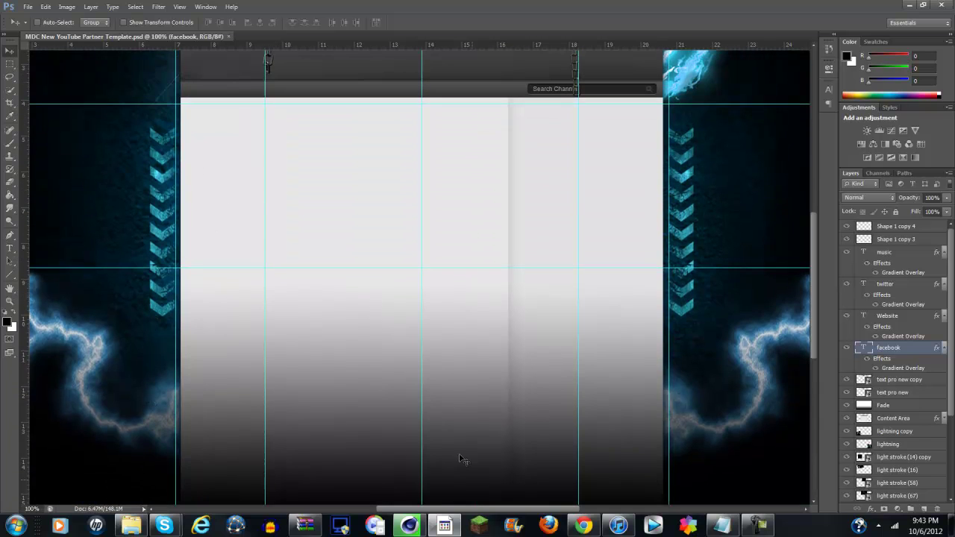
scroll(403, 283, up, 3)
scroll(433, 290, down, 7)
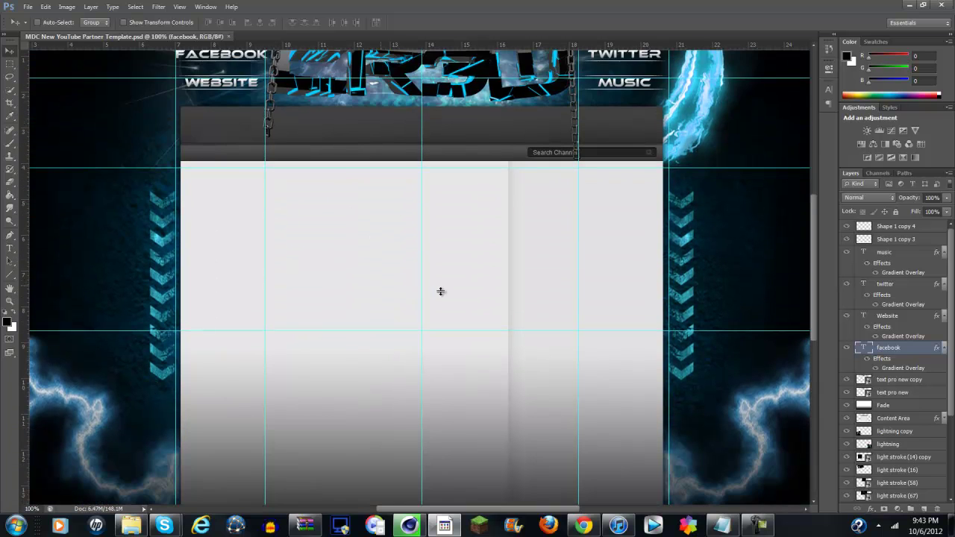
scroll(329, 380, up, 8)
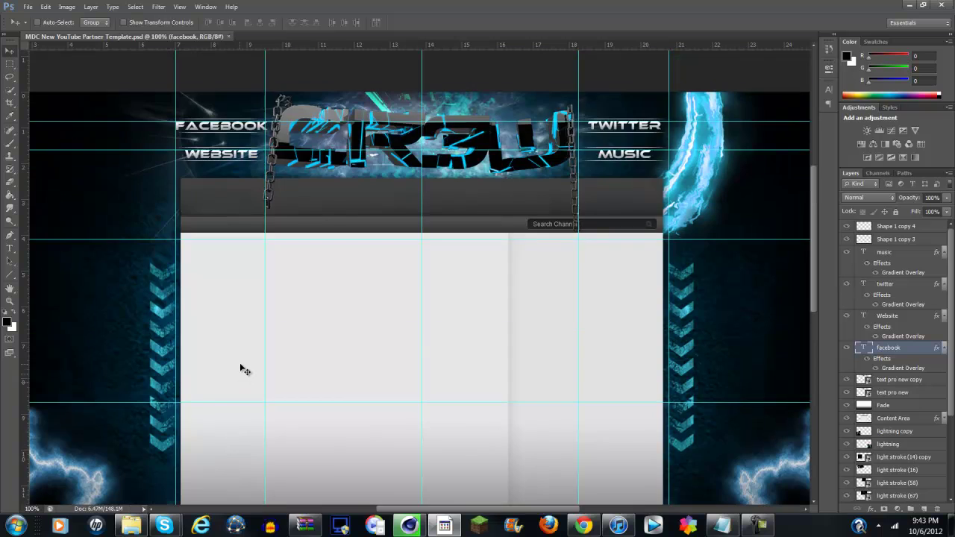
scroll(290, 389, up, 2)
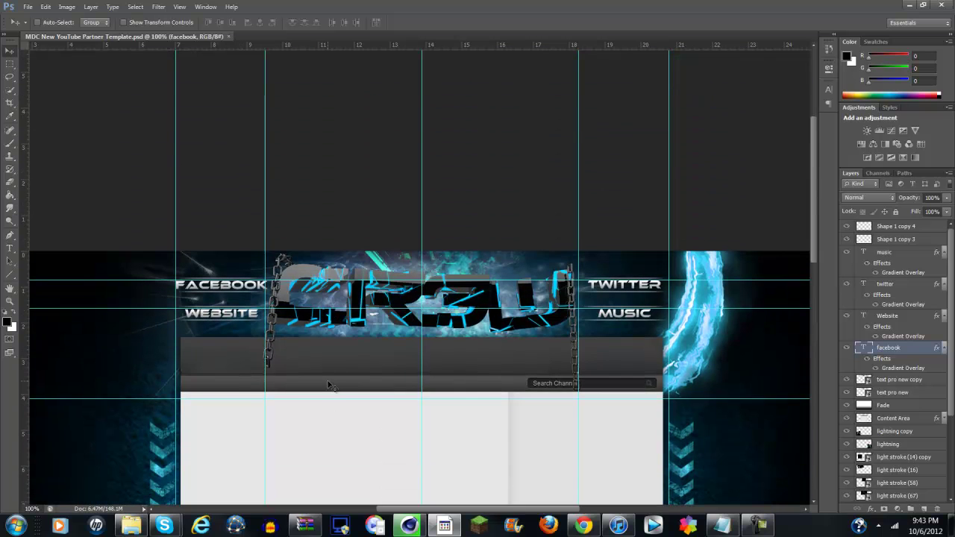
scroll(330, 384, down, 4)
scroll(335, 382, down, 7)
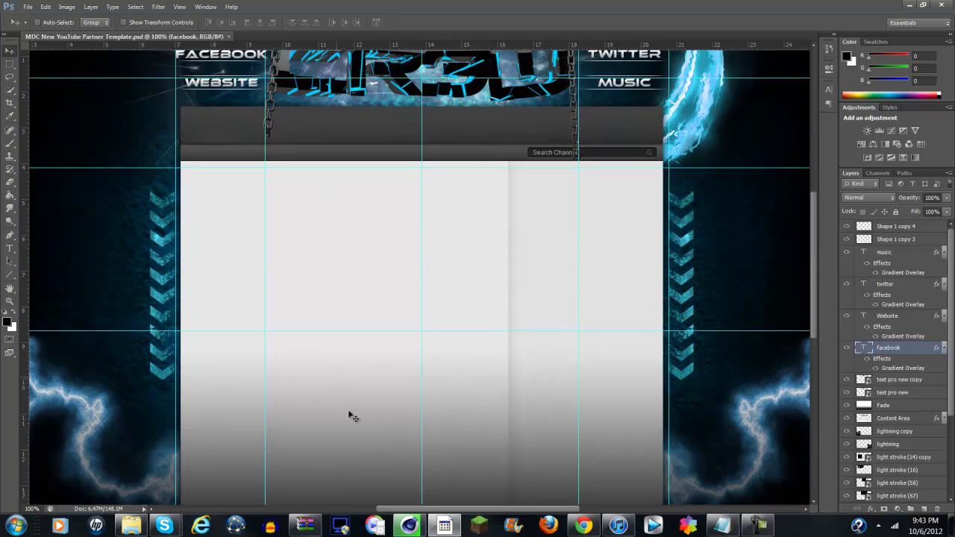
scroll(345, 343, up, 1)
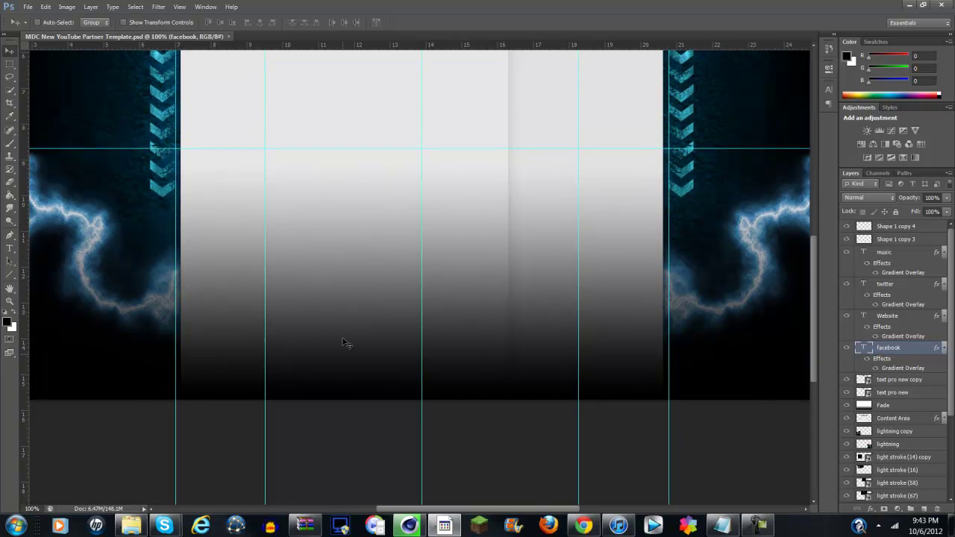
scroll(361, 311, up, 5)
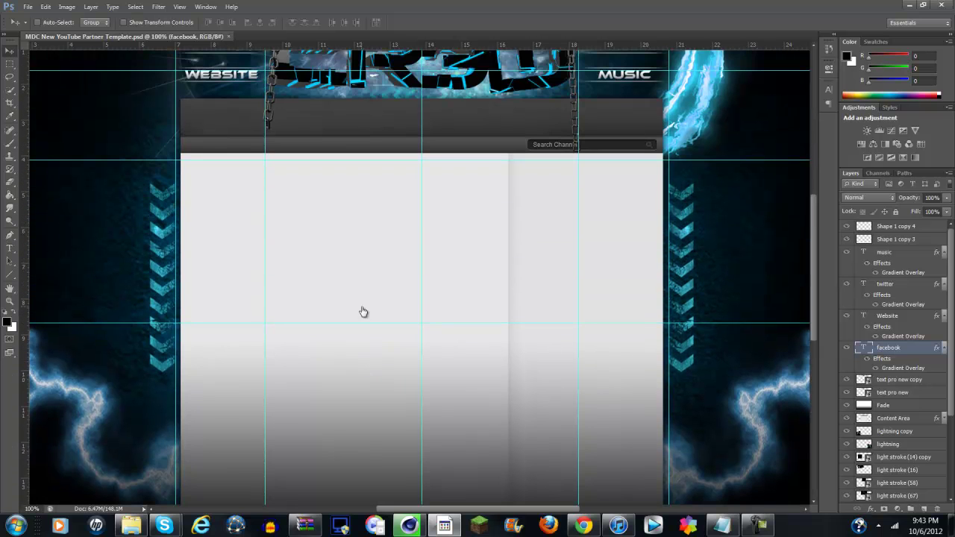
scroll(363, 311, up, 2)
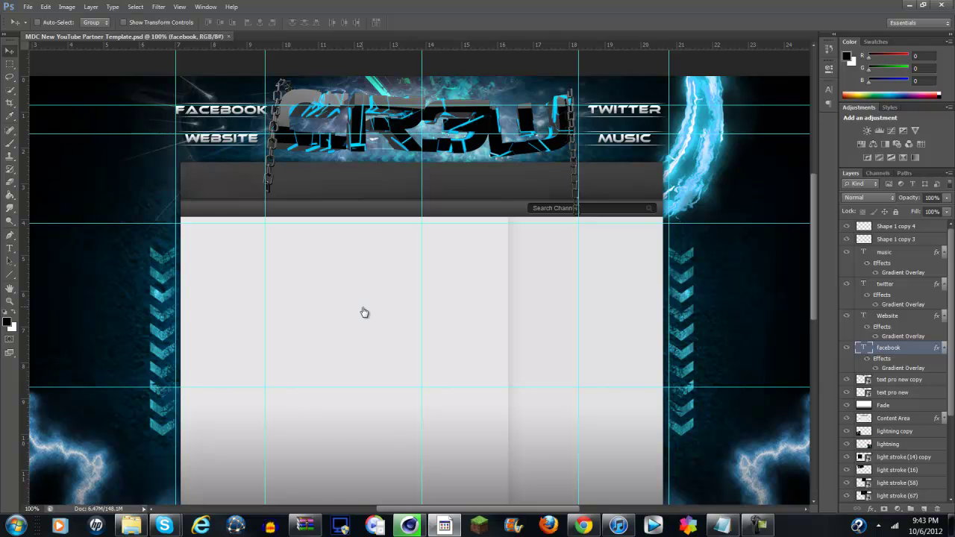